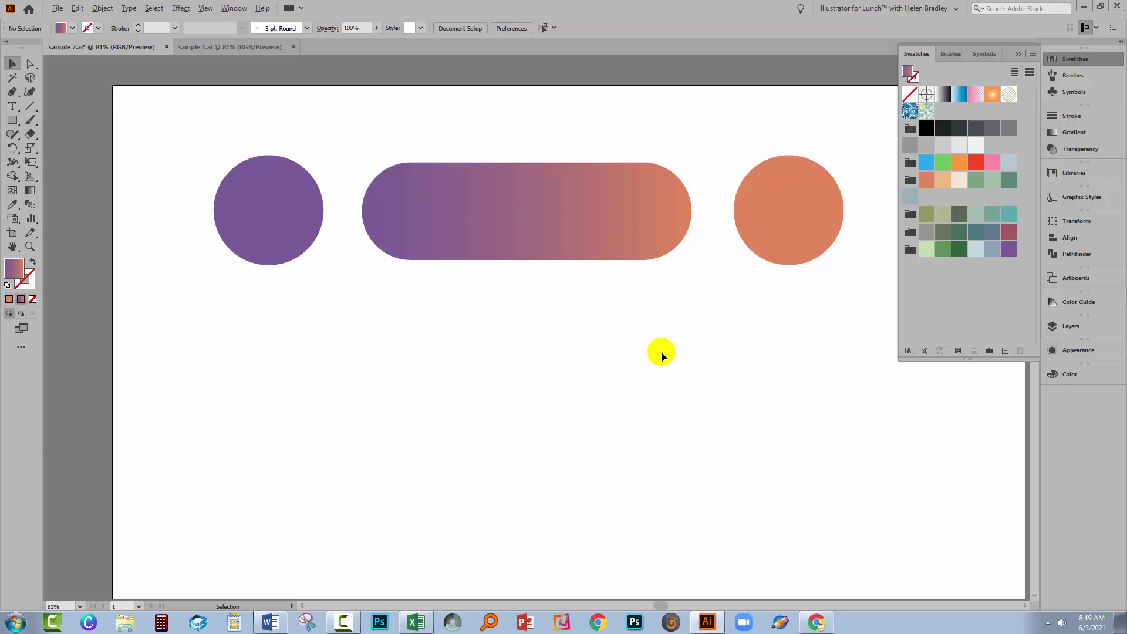
Select the purple circle, then the orange circle, then the purple-to-orange gradient pill to check their fills.
left_click(292, 190)
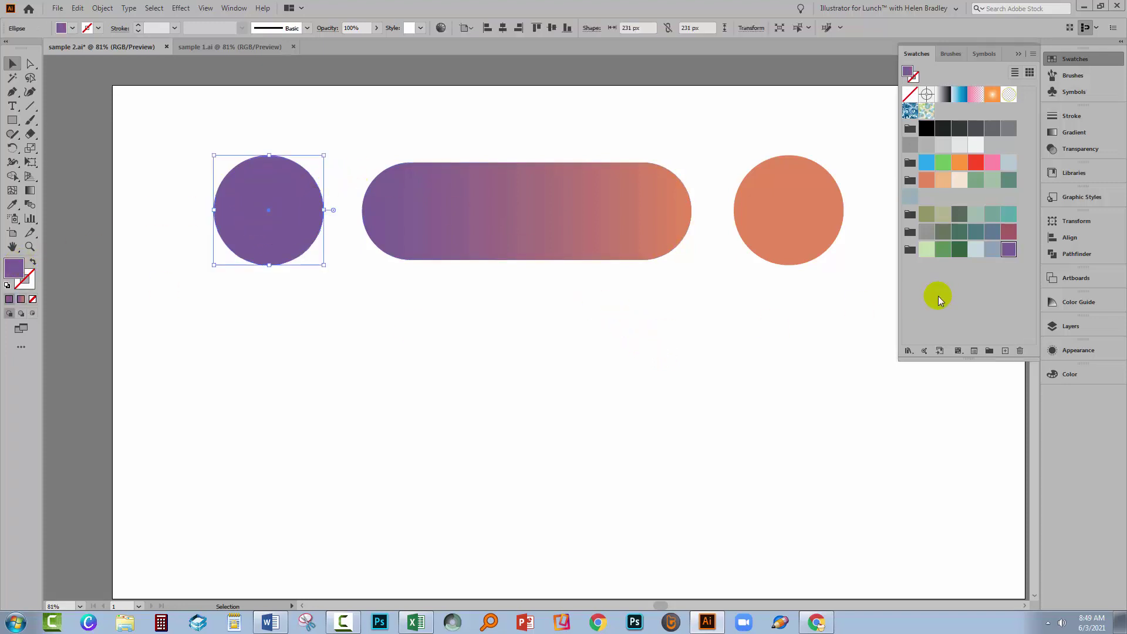
left_click(822, 200)
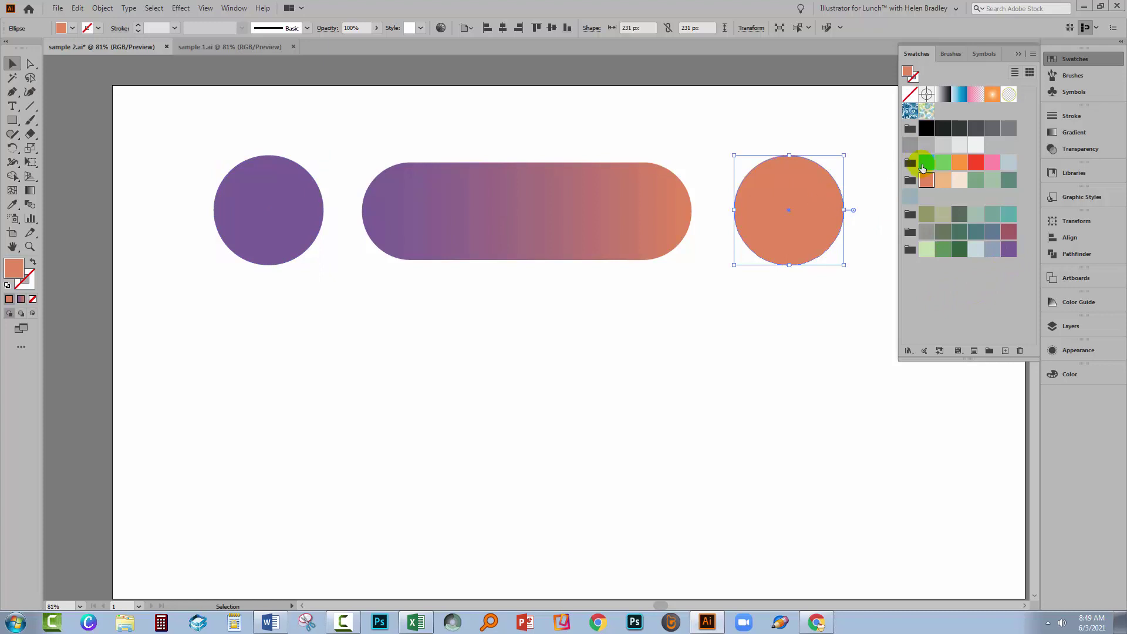
left_click(673, 225)
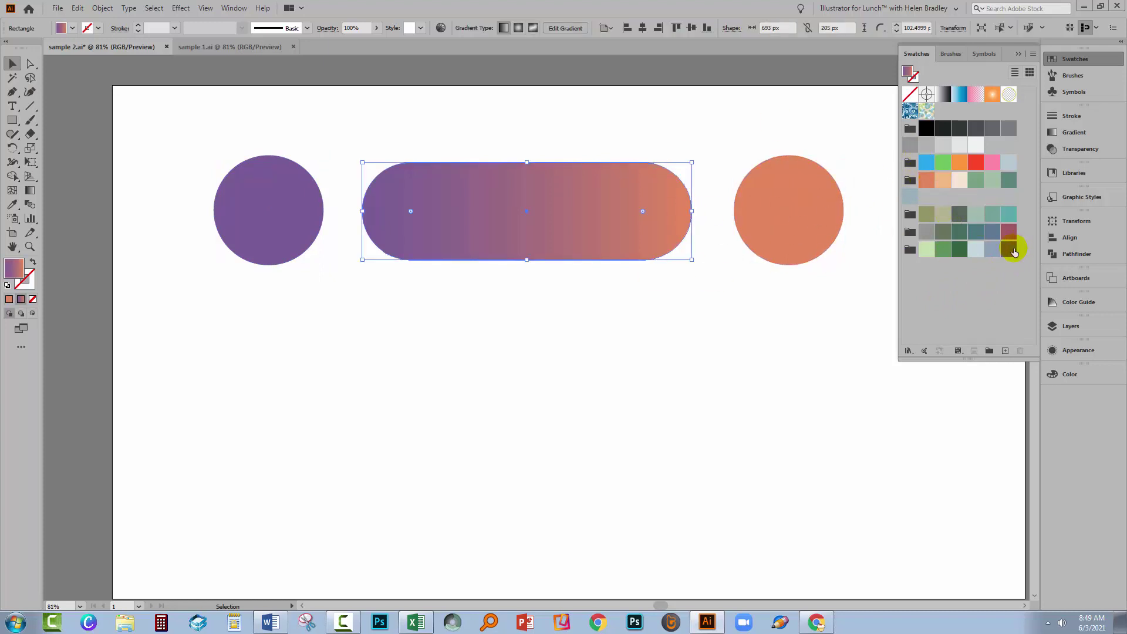
View the pill gradient's left and right stop colours, then return to the Swatches panel.
left_click(1071, 132)
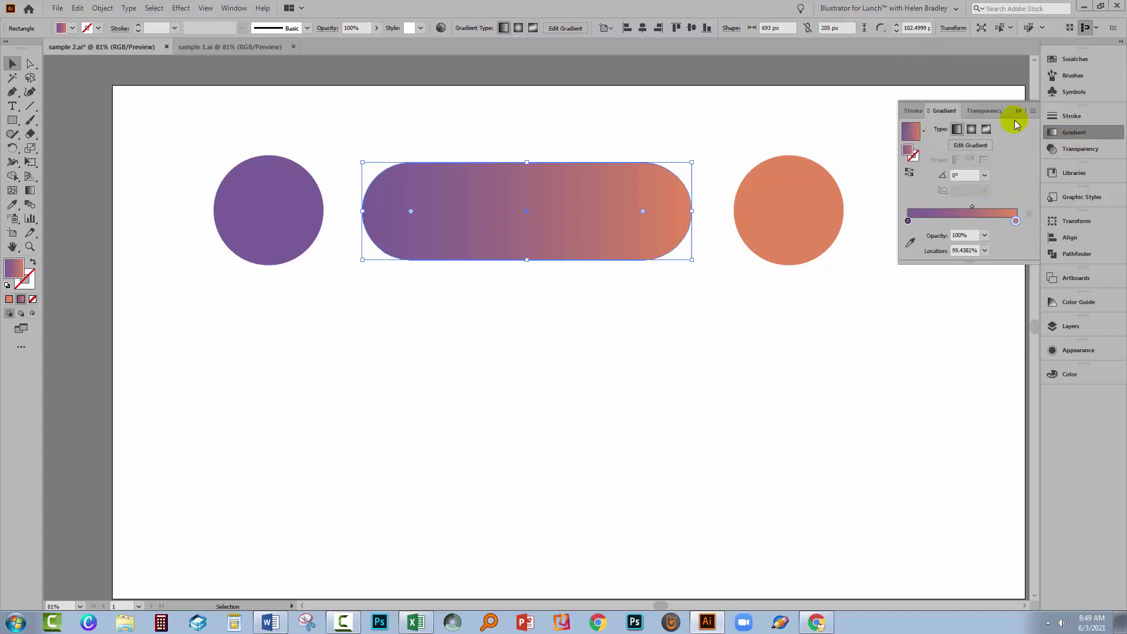
double_click(908, 222)
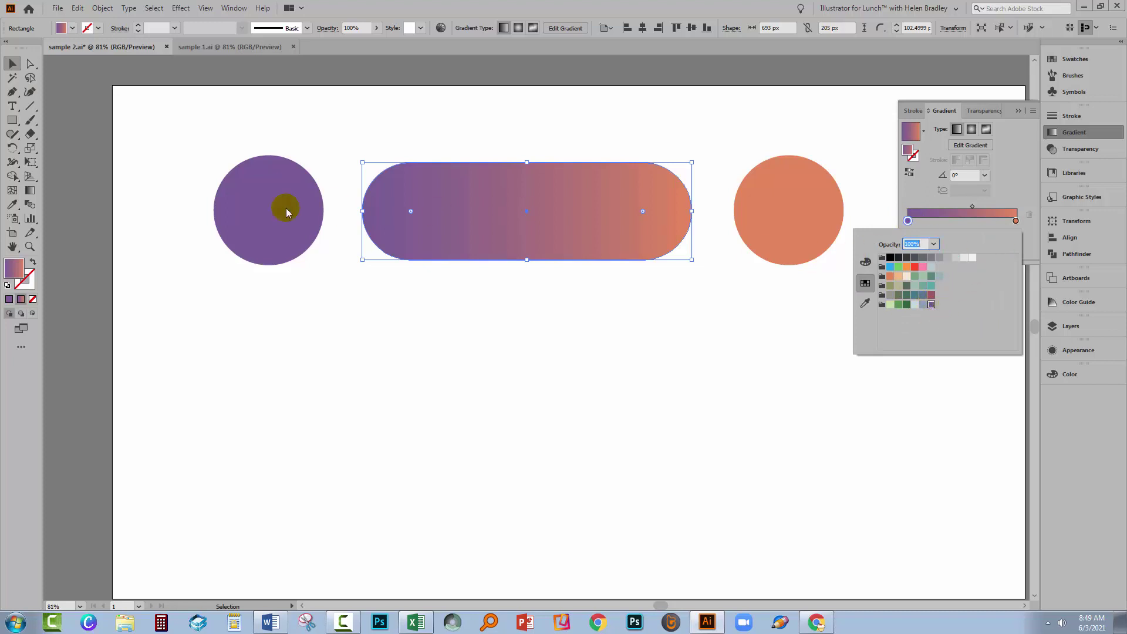
double_click(1015, 221)
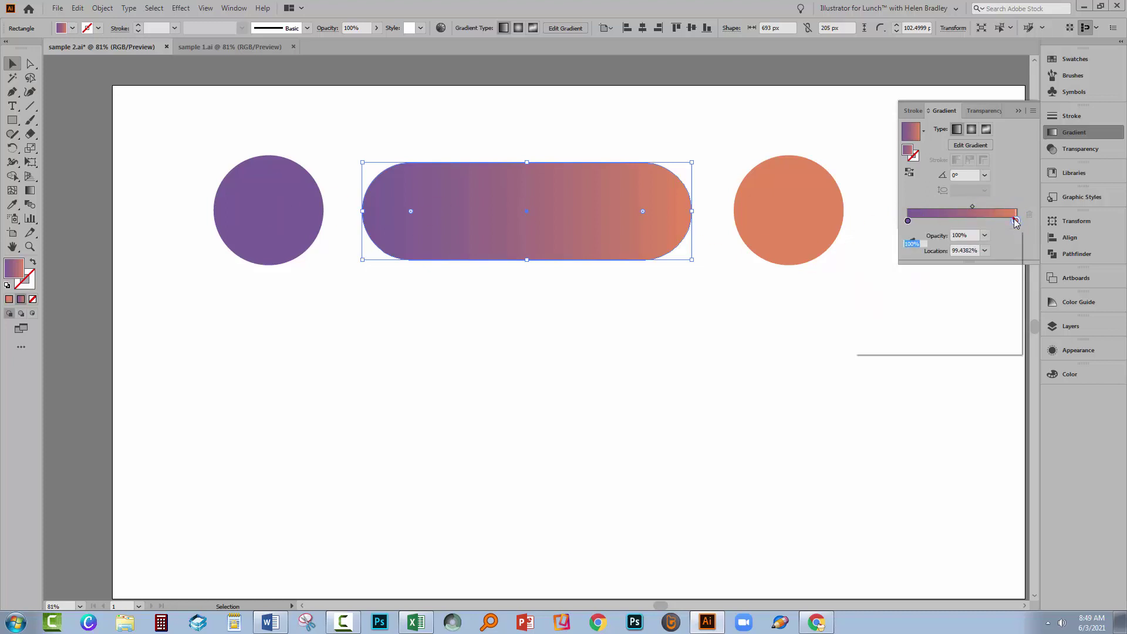
left_click(773, 362)
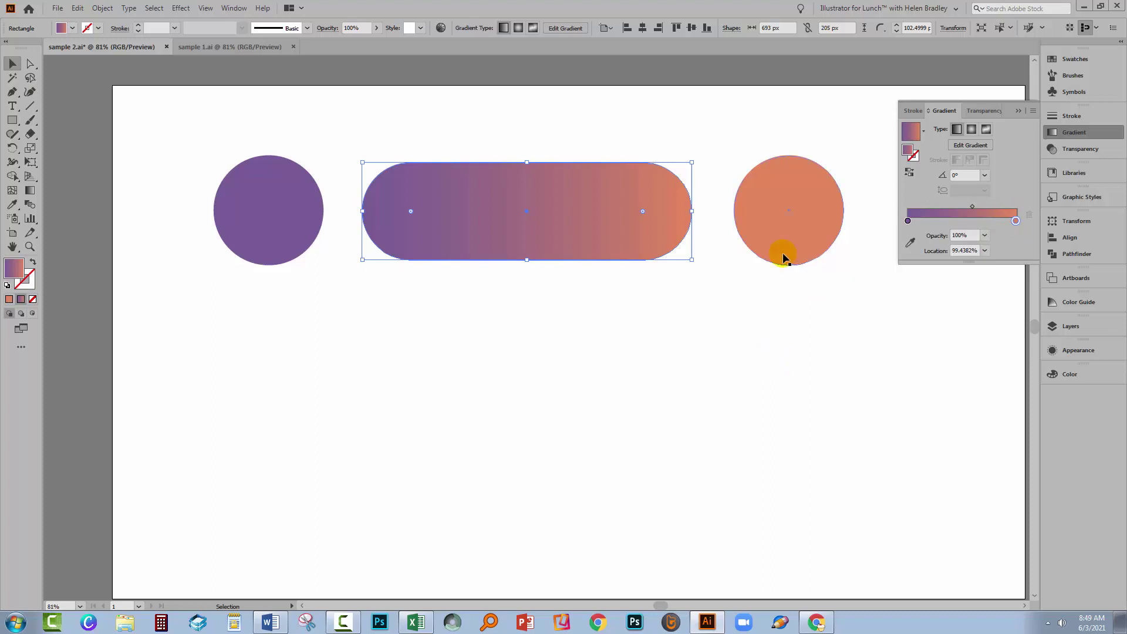
left_click(1080, 59)
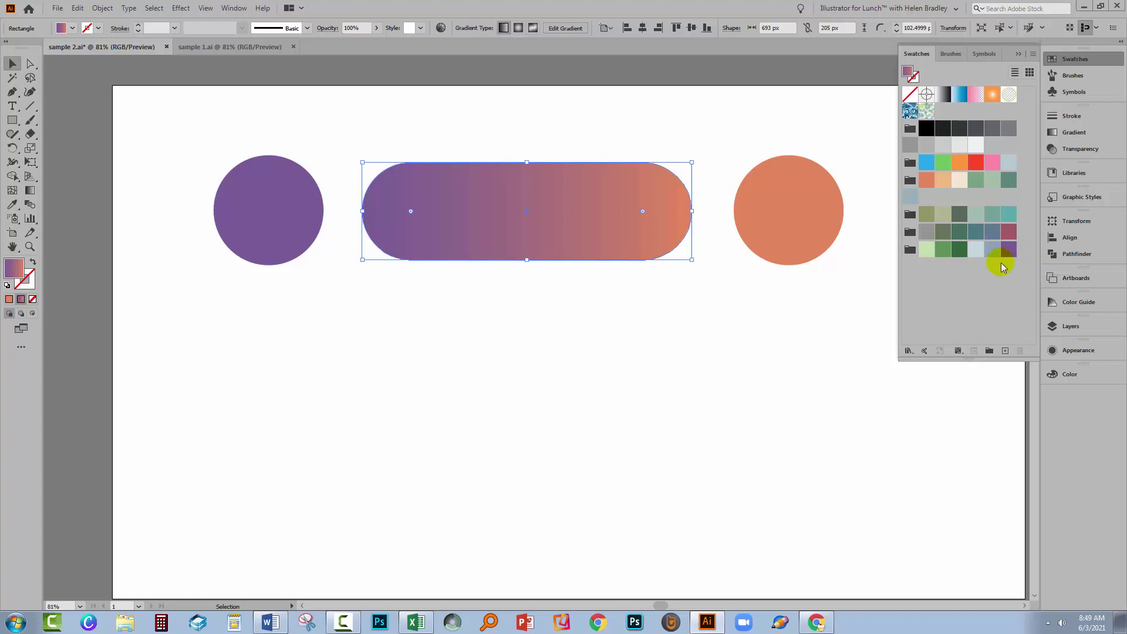
left_click(777, 329)
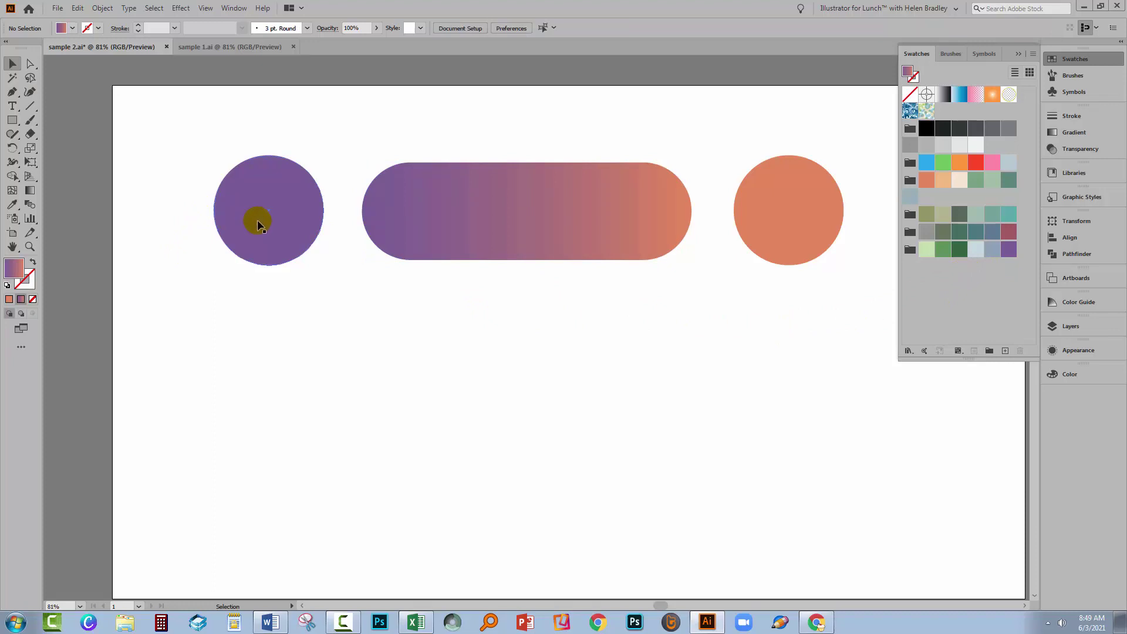
double_click(1007, 250)
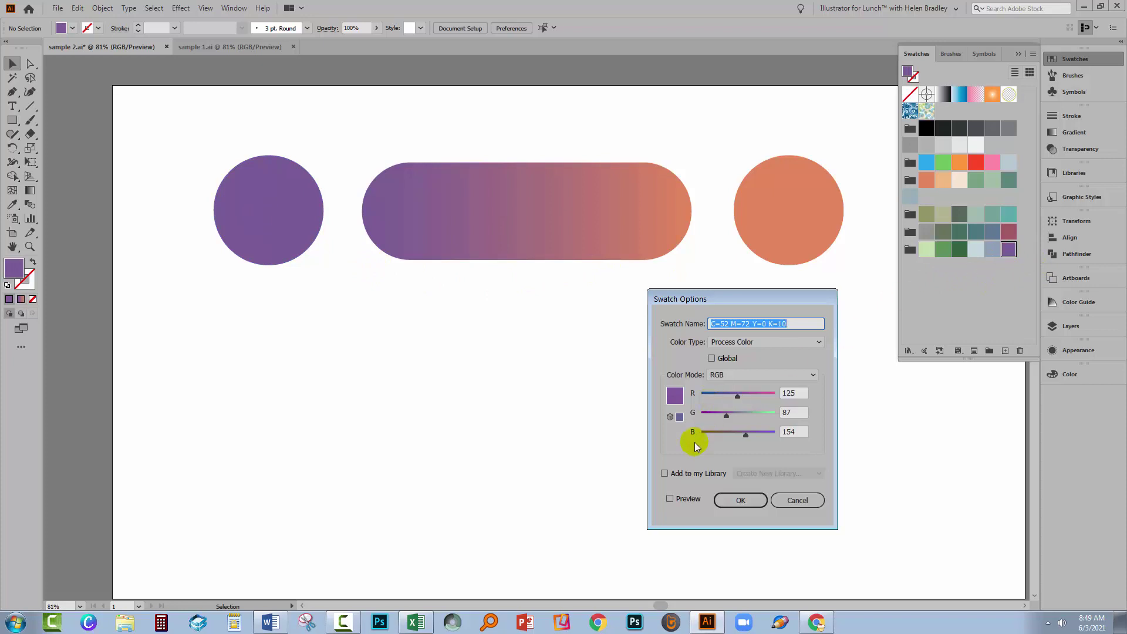
left_click(673, 496)
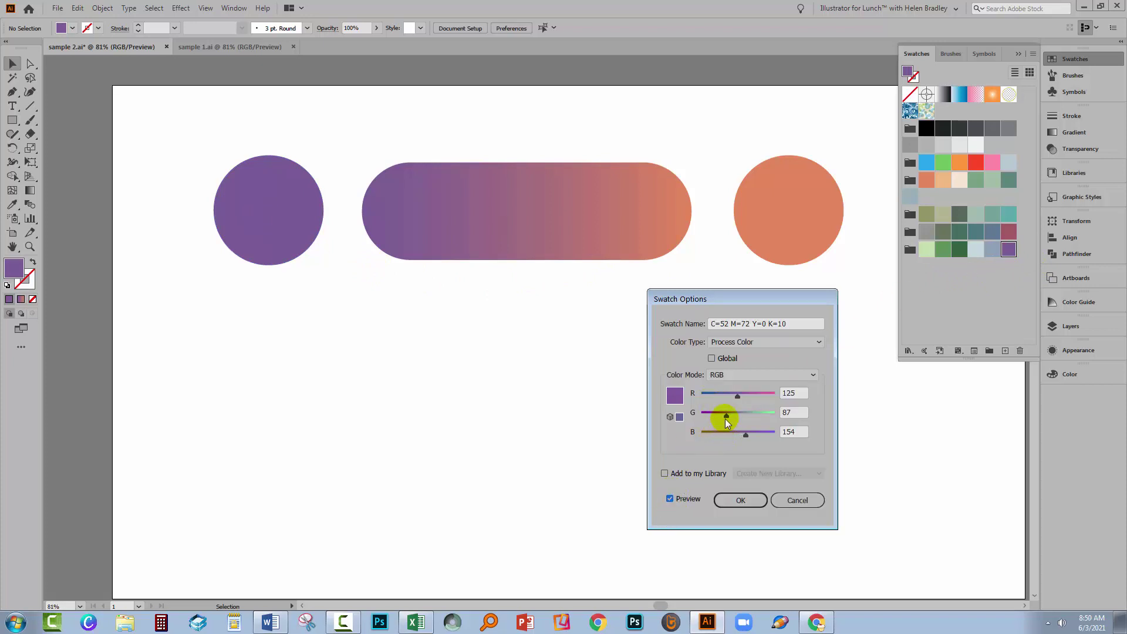
mouse_move(727, 415)
left_mouse_down()
mouse_move(755, 411)
mouse_move(733, 414)
left_mouse_up()
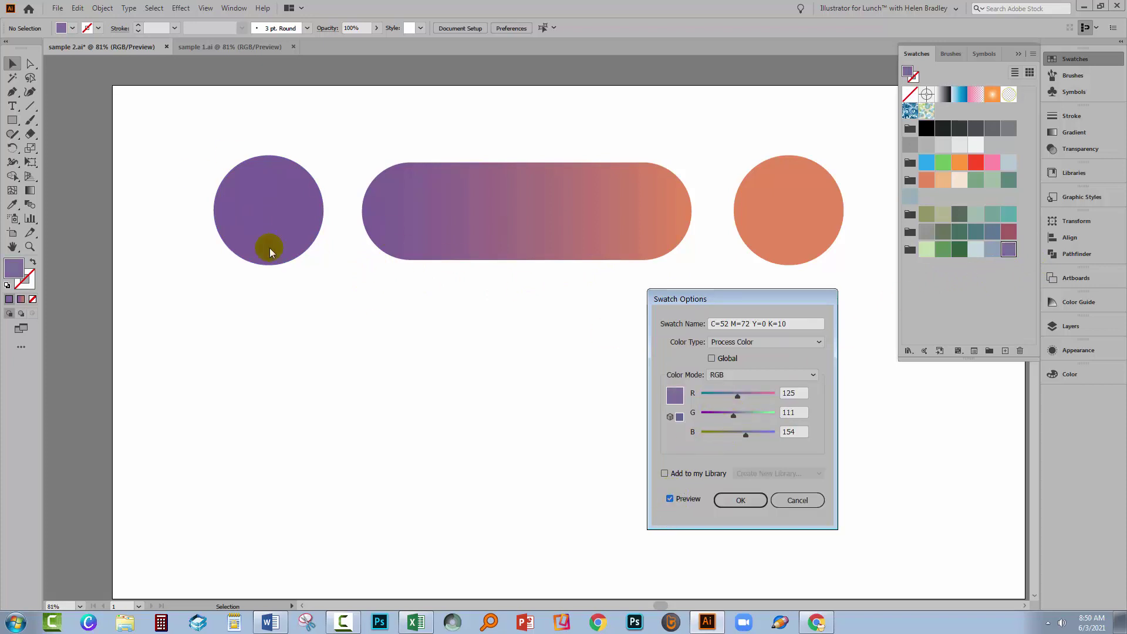
left_click(792, 498)
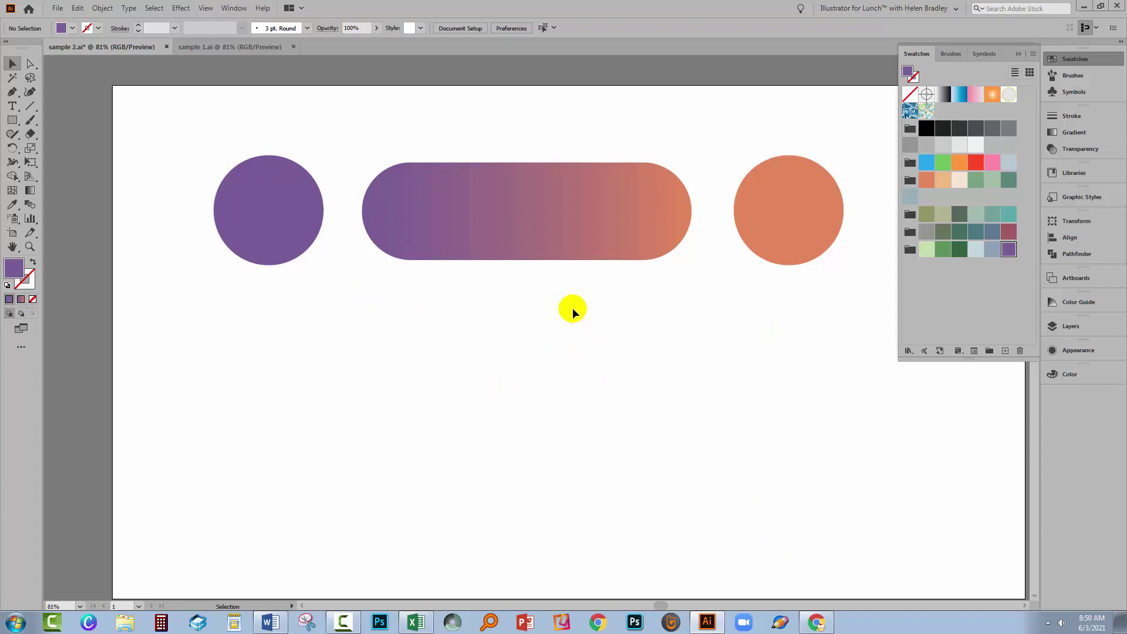
Save the purple circle's fill as global swatch R=125 G=87 B=154, then deselect.
left_click(279, 201)
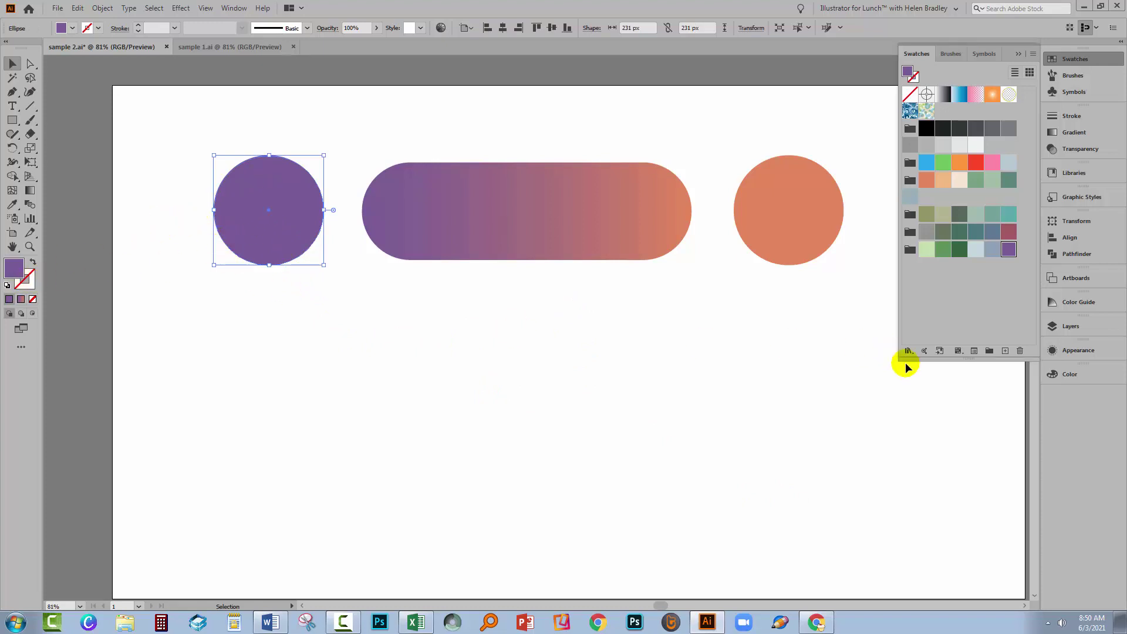
left_click(1005, 351)
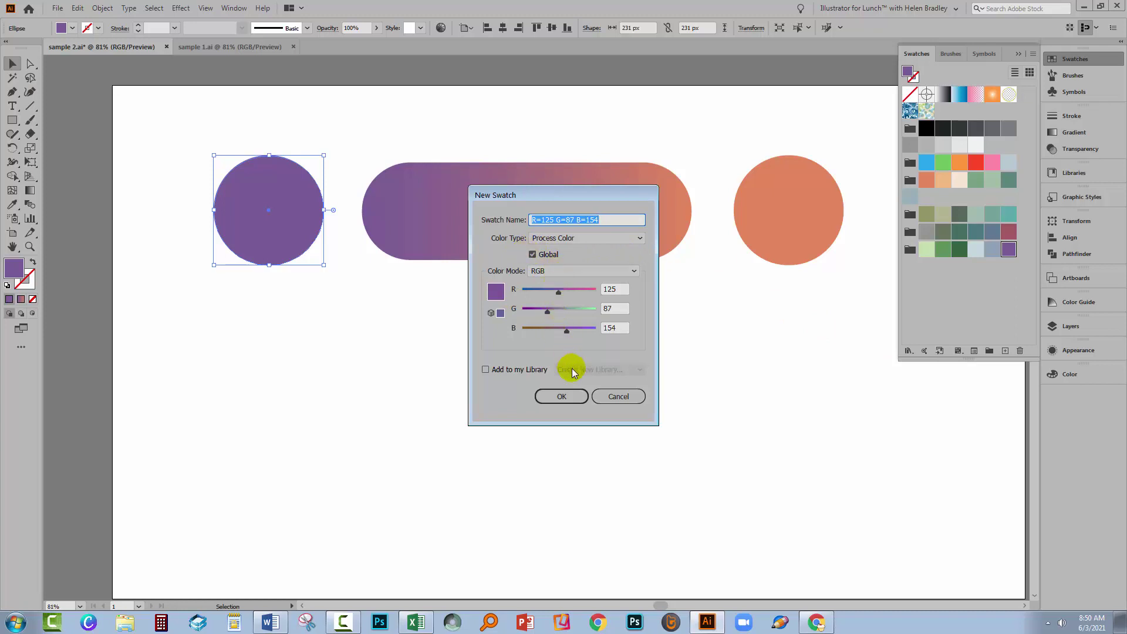
left_click(562, 396)
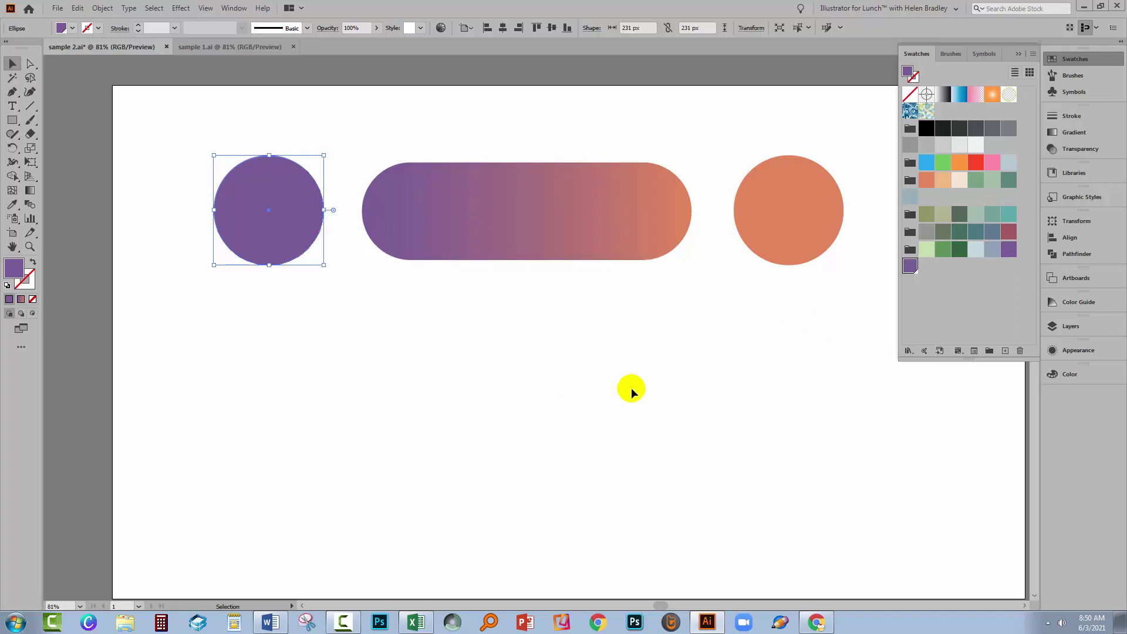
left_click(632, 389)
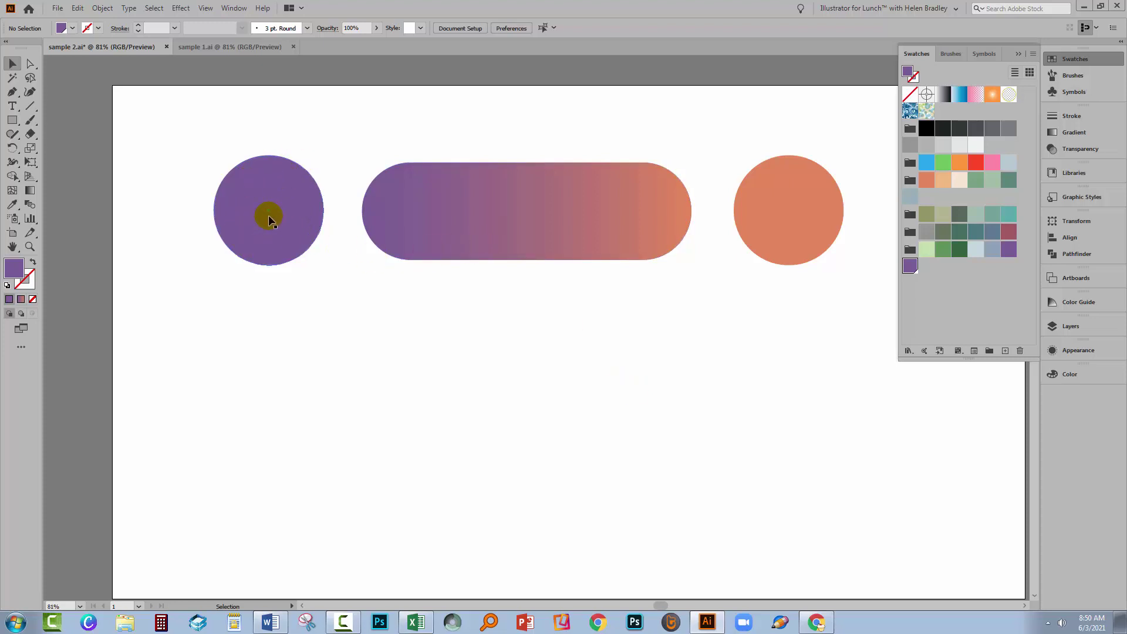
left_click(342, 314)
double_click(910, 267)
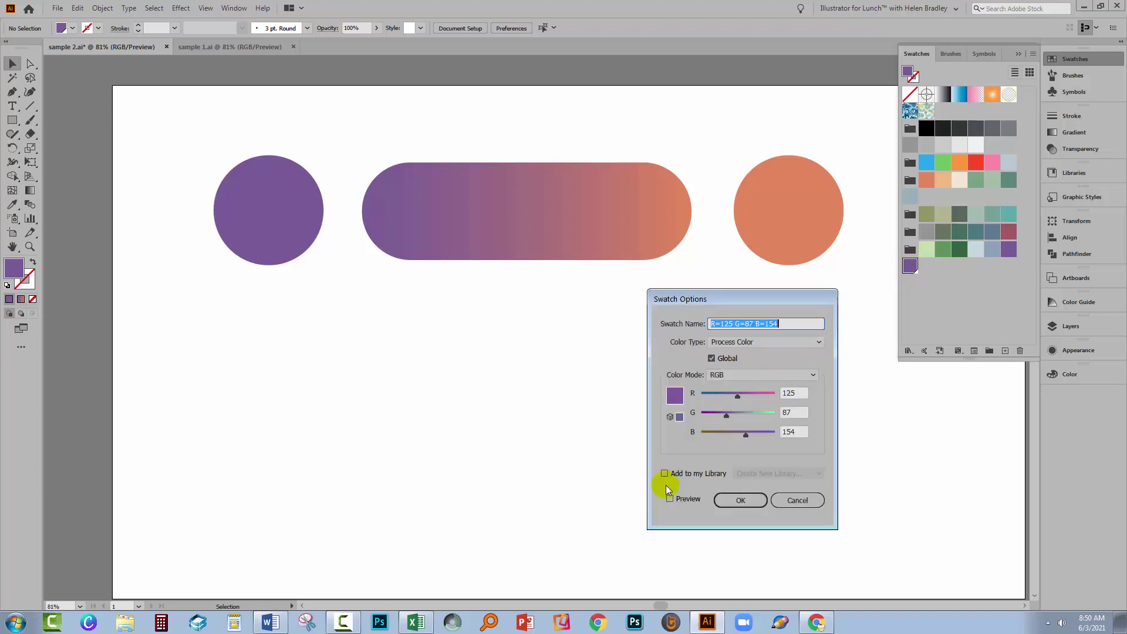
left_click(669, 498)
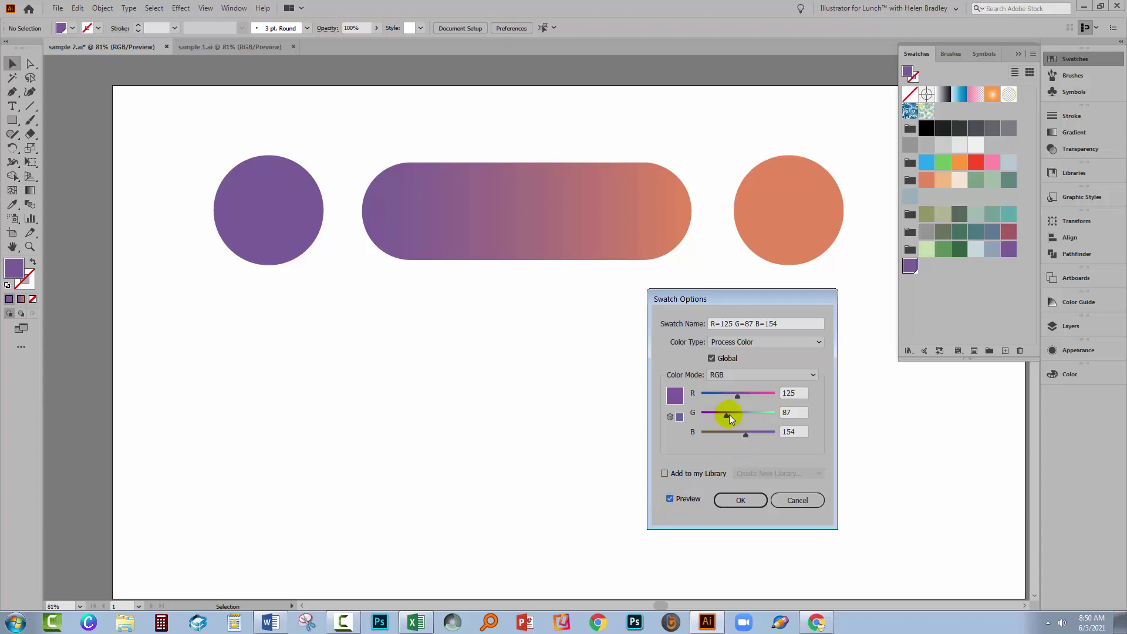
left_click_drag(727, 415, 760, 414)
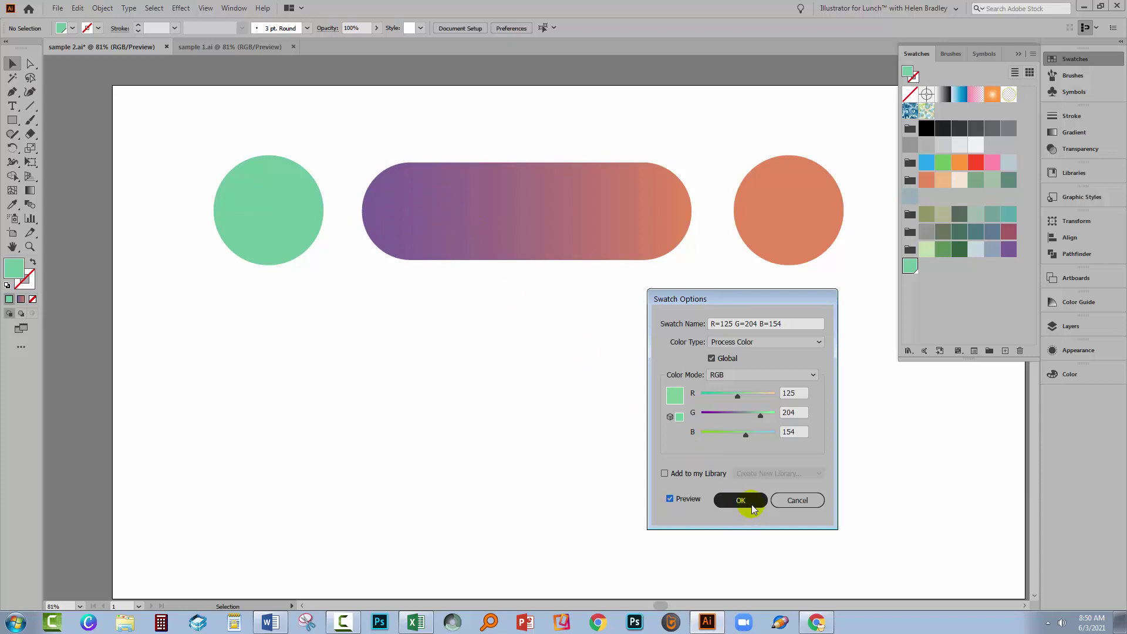
Revert the circle to purple and assign the global purple swatch to the pill's left gradient stop.
left_click(799, 501)
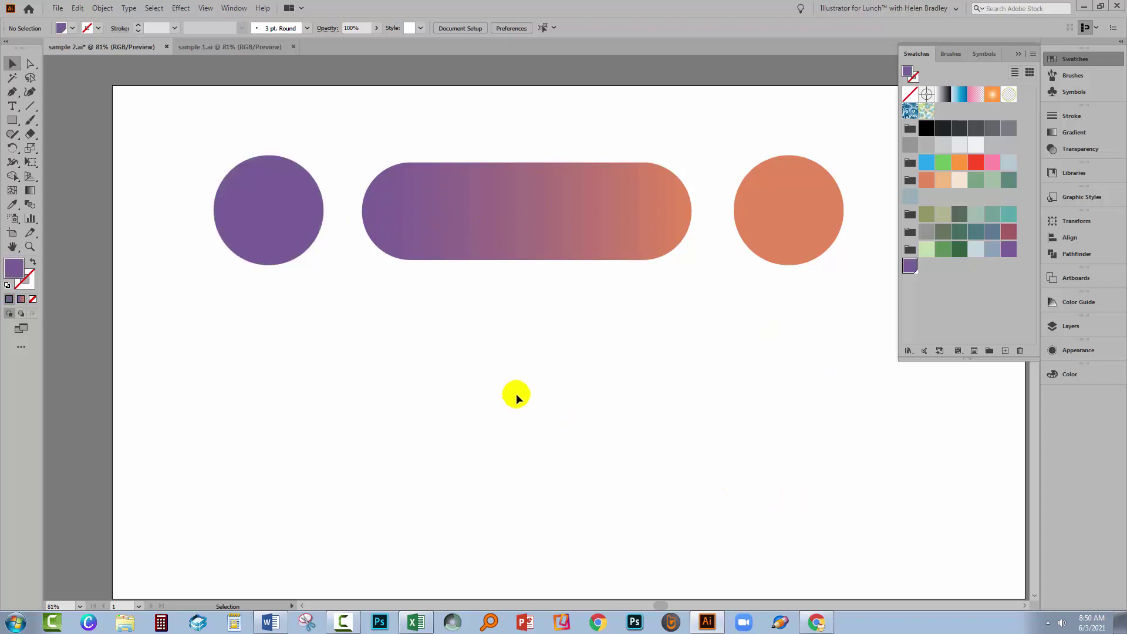
left_click(417, 231)
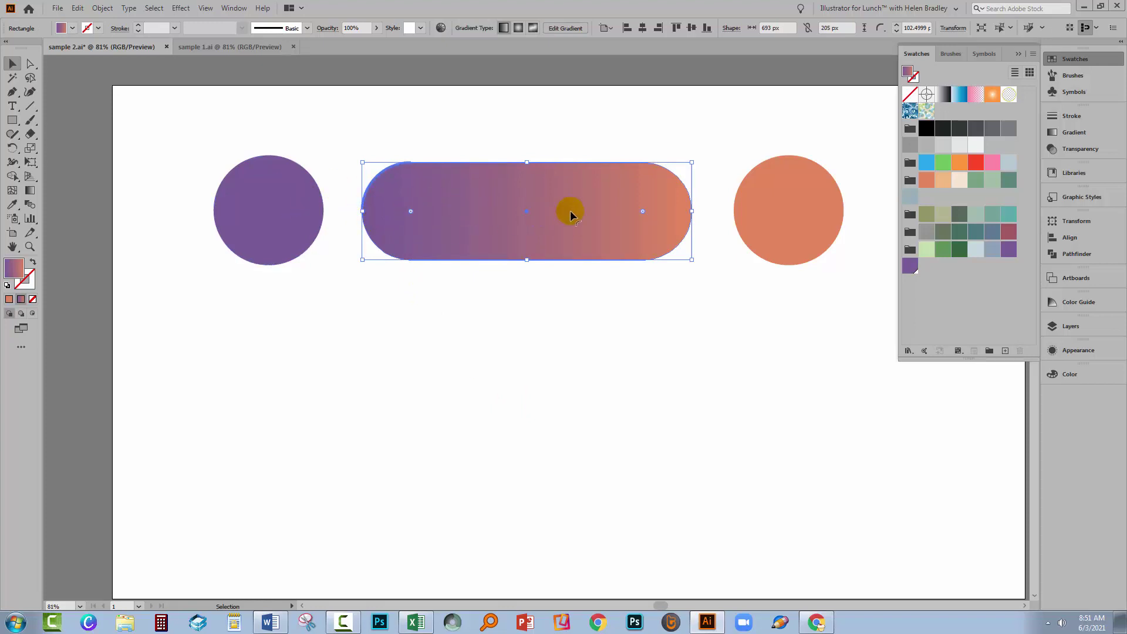
left_click(1063, 134)
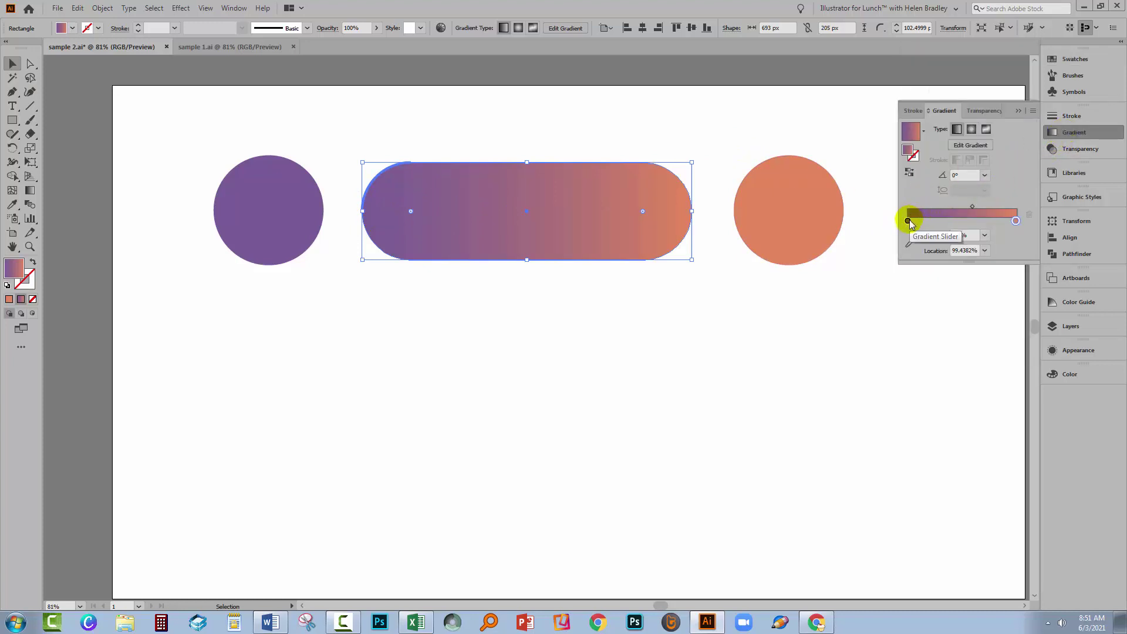
double_click(907, 221)
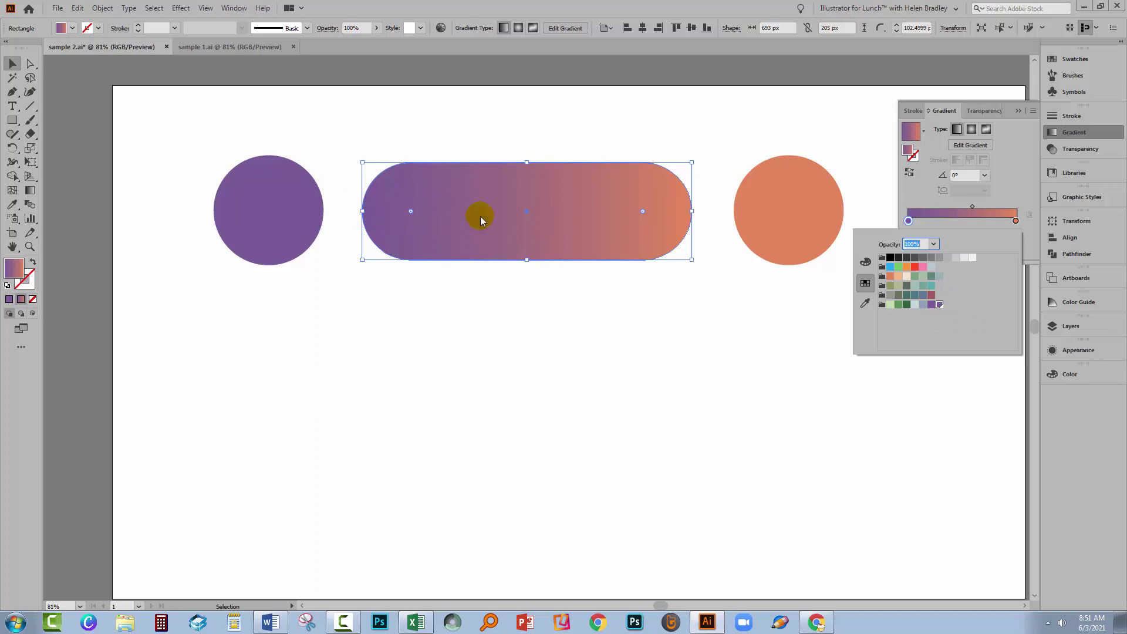
left_click(922, 193)
left_click(792, 337)
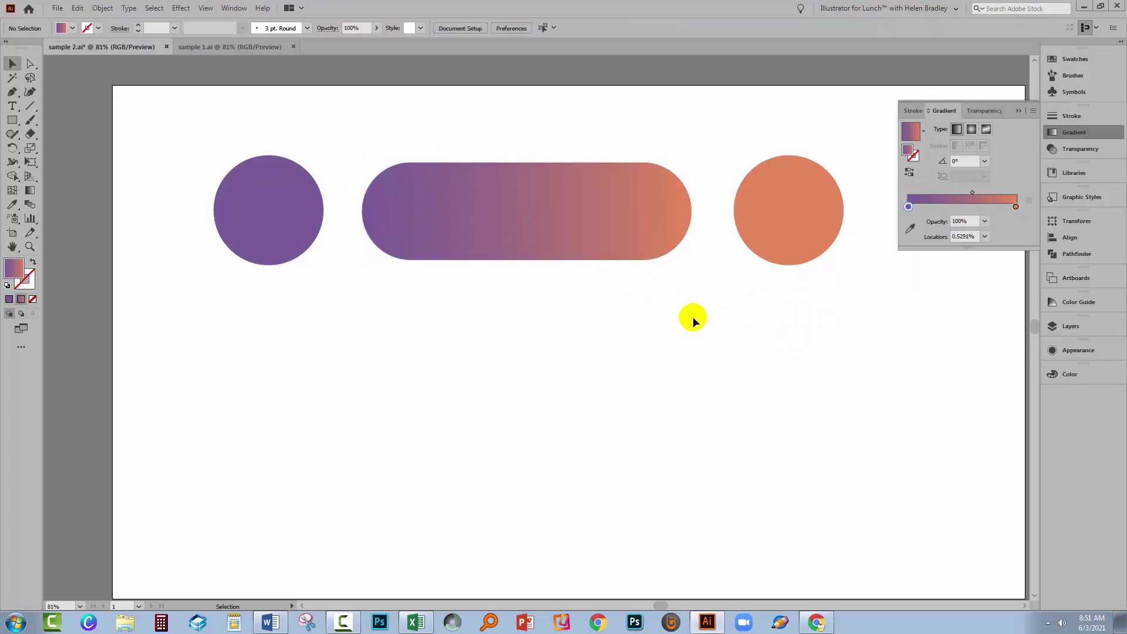
left_click(1065, 59)
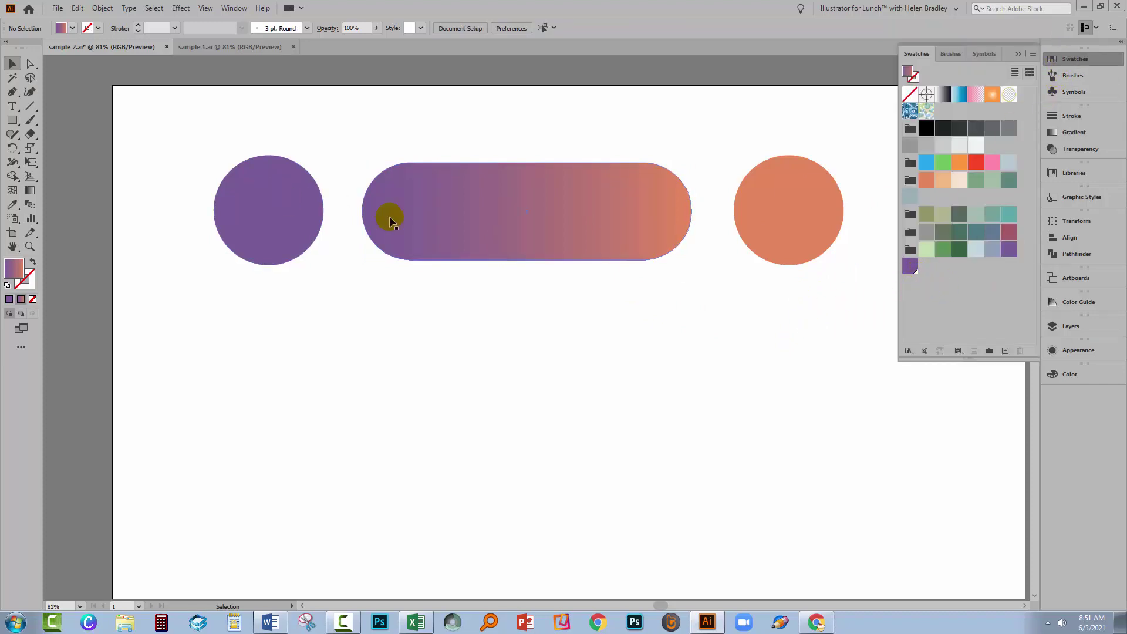
double_click(908, 267)
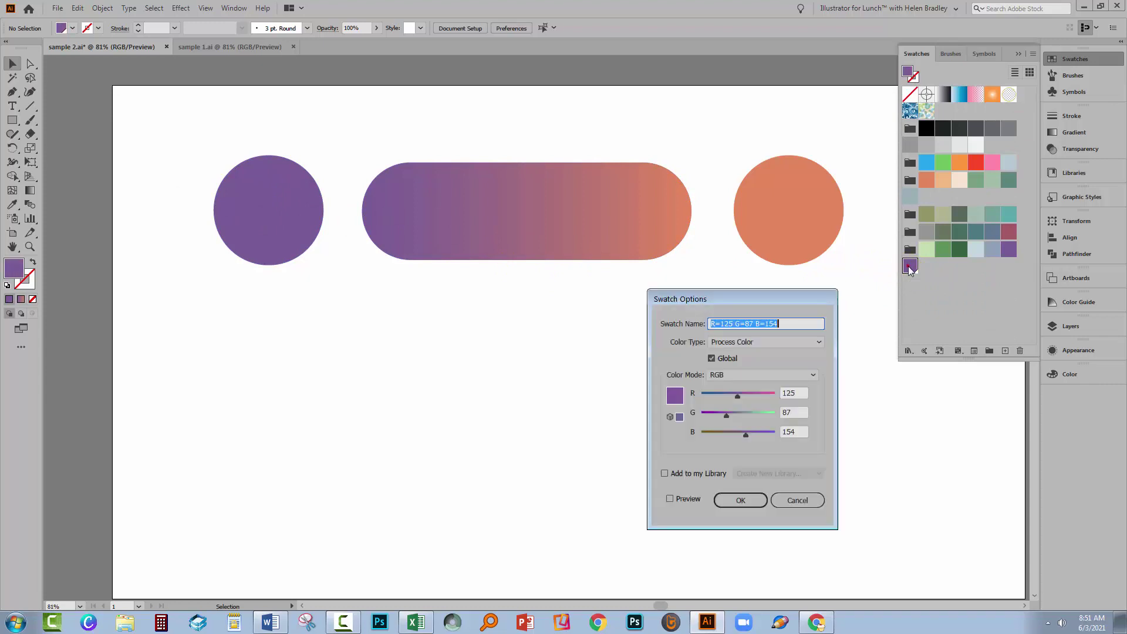
left_click(669, 499)
left_click_drag(727, 415, 756, 412)
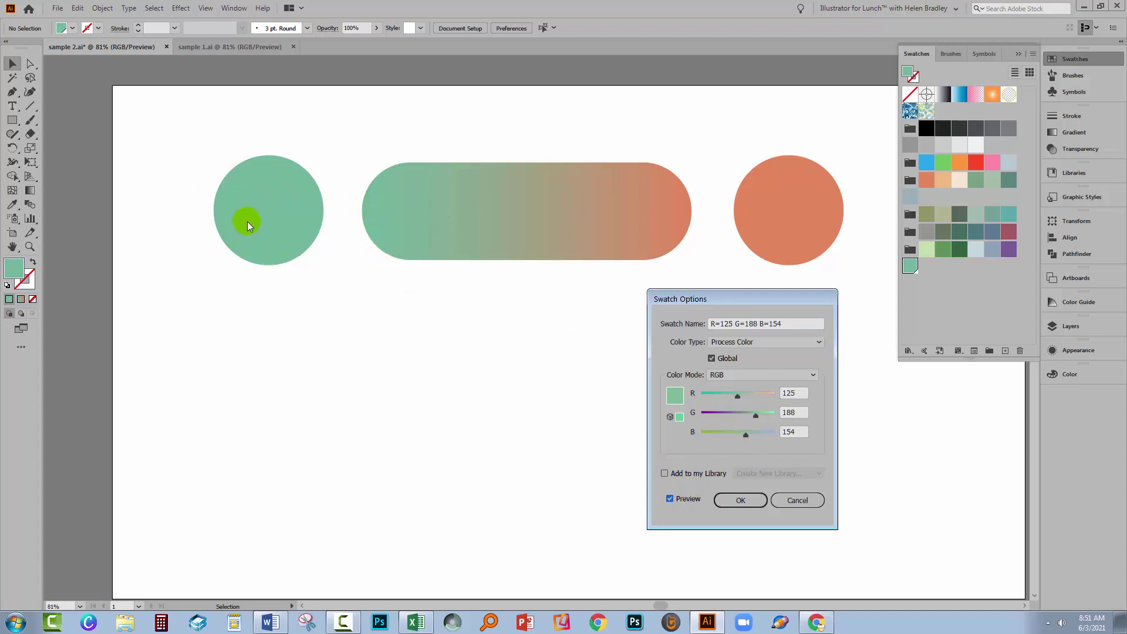
left_click(779, 501)
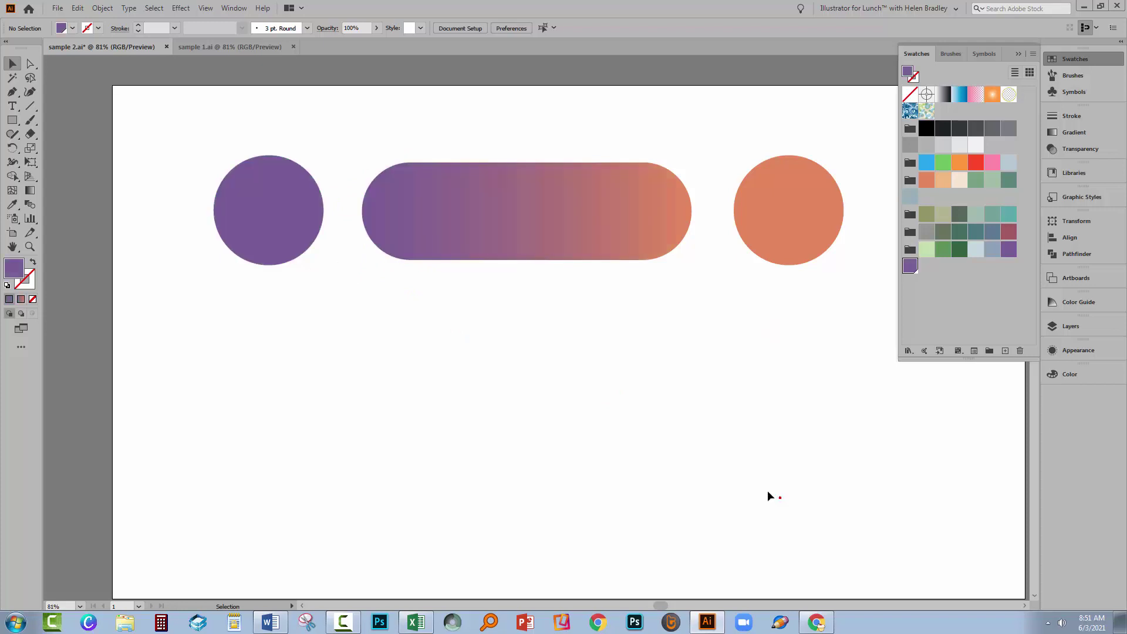
Start saving the pill's gradient as a swatch, then cancel and clear the selection.
left_click(533, 243)
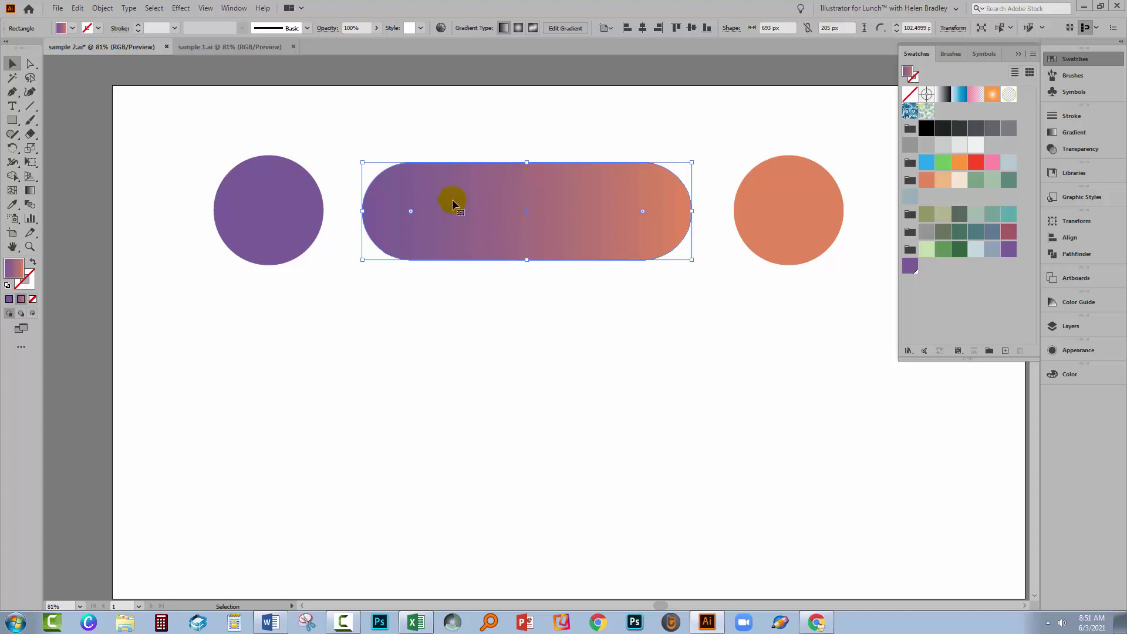
left_click(1005, 350)
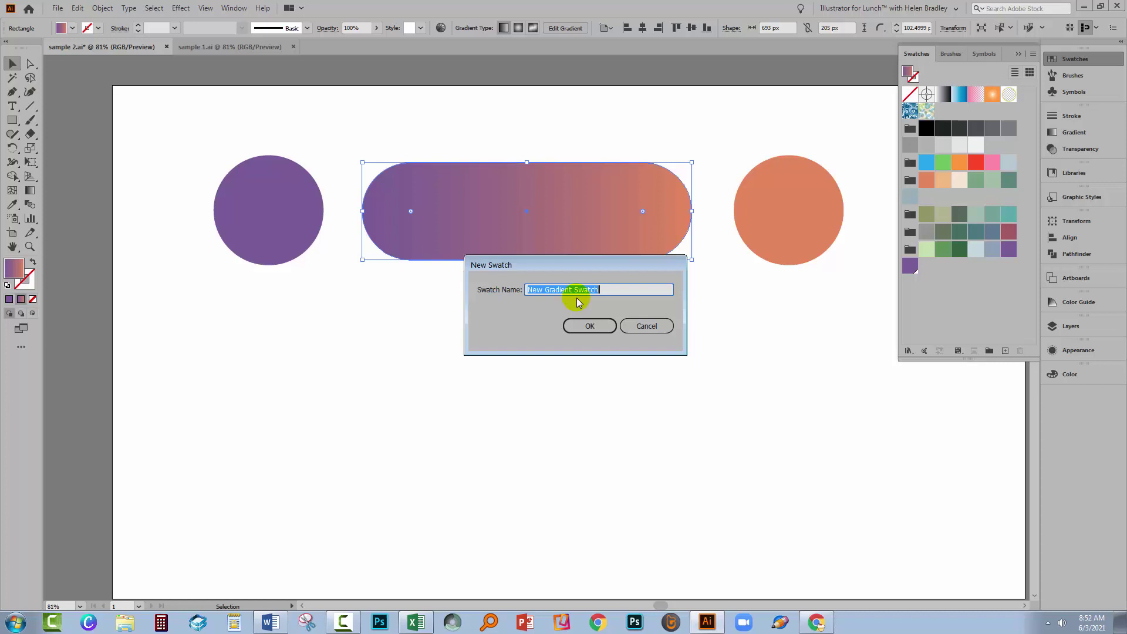
left_click(632, 328)
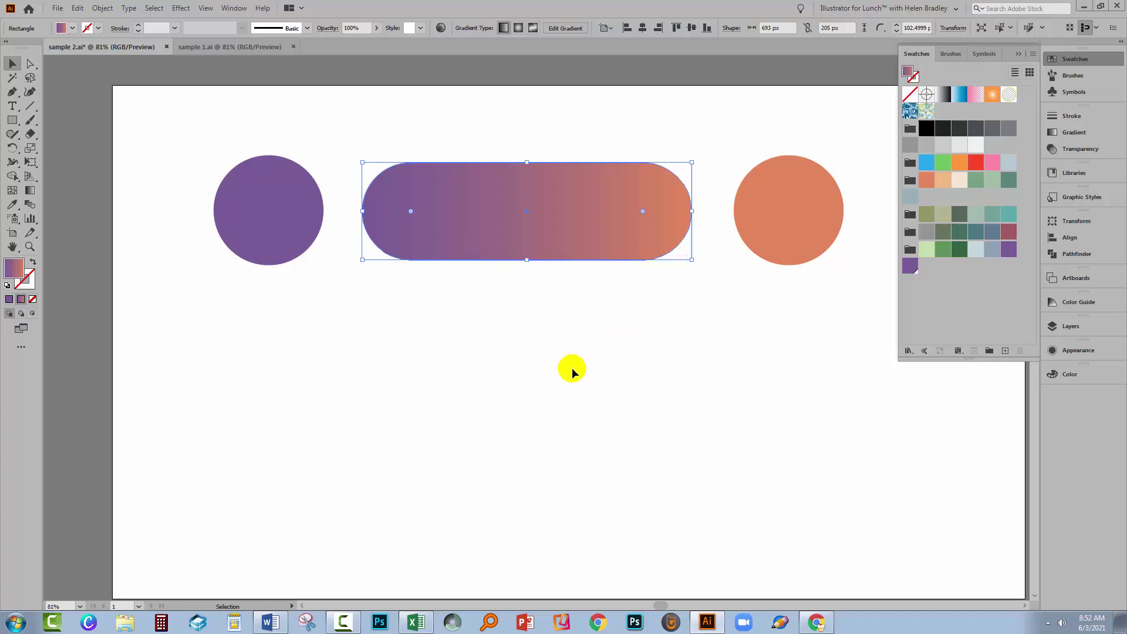
left_click(583, 332)
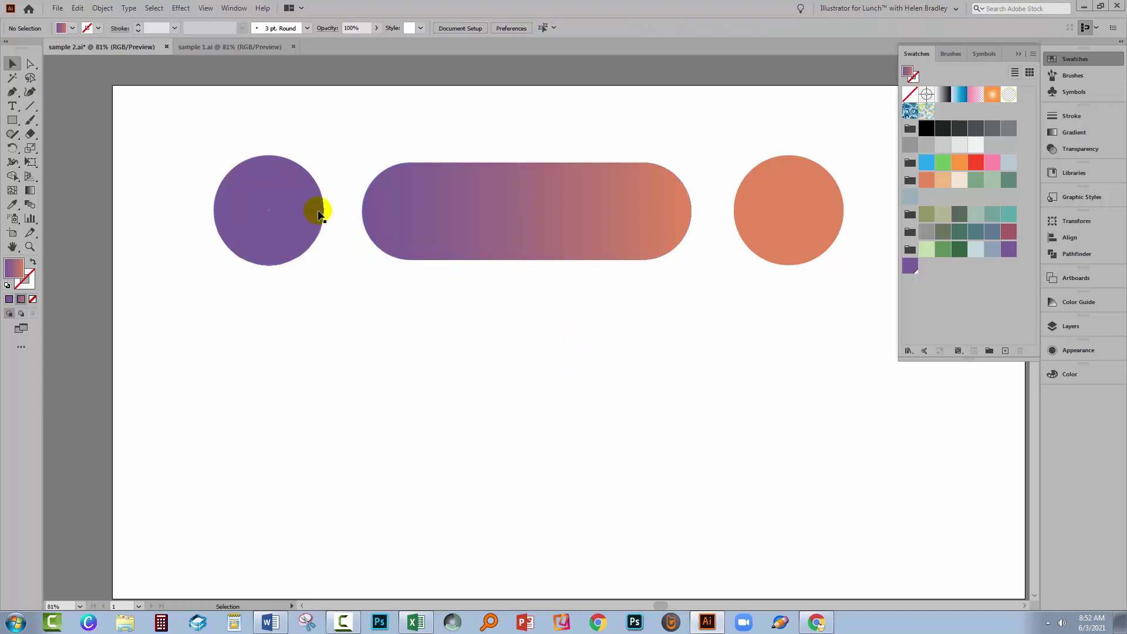
left_click(404, 234)
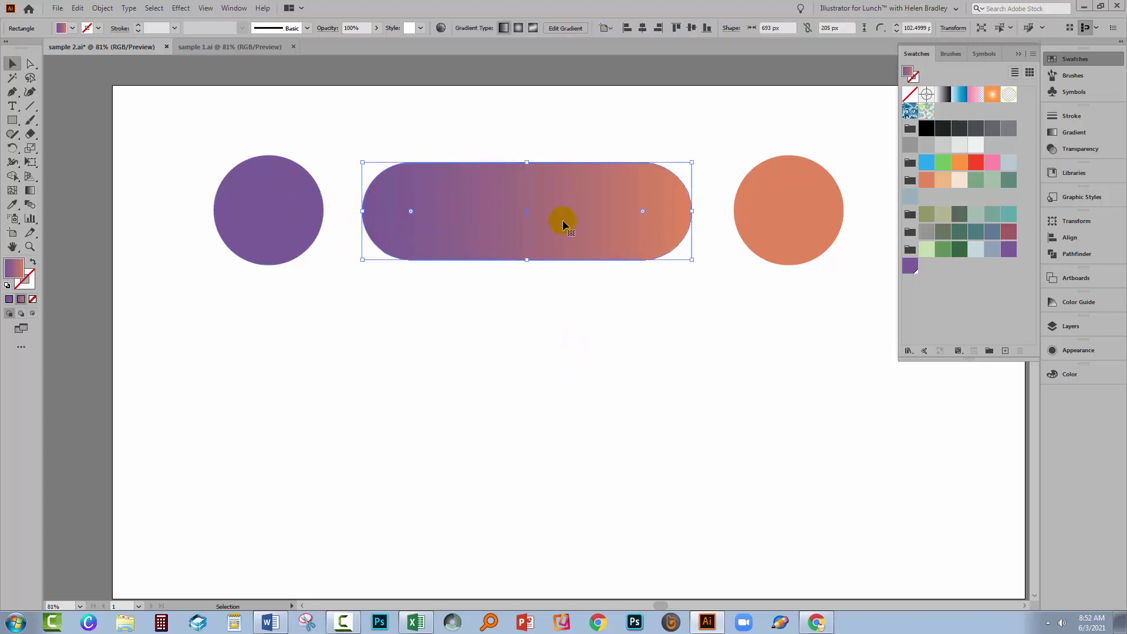
left_click(524, 361)
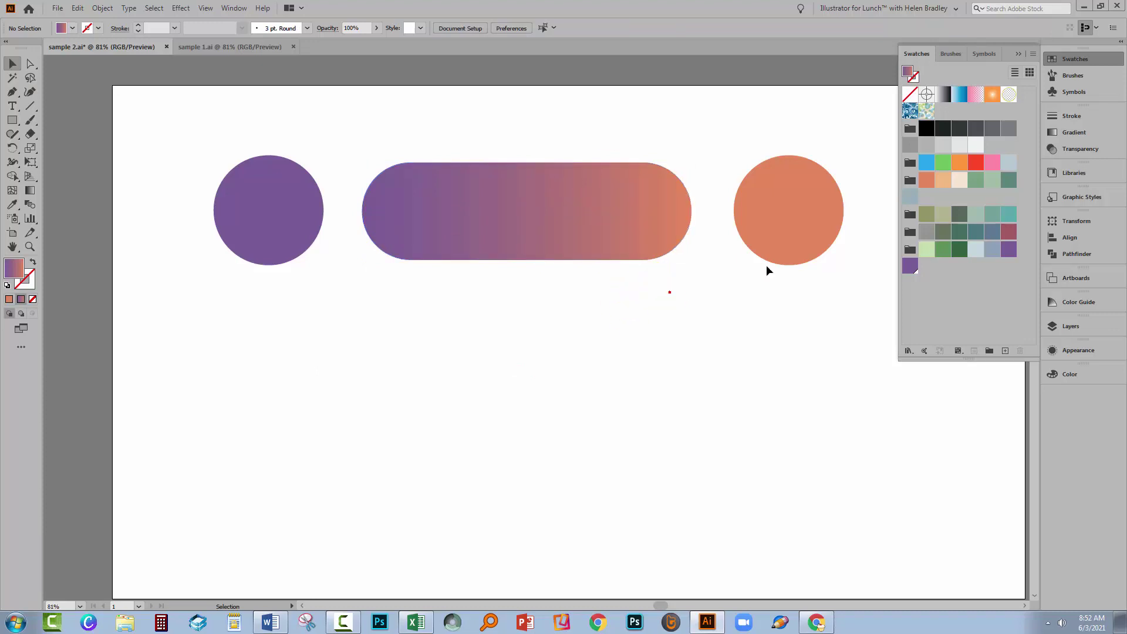
Save the right circle's orange as global swatch R=225 G=130 B=86.
left_click(798, 229)
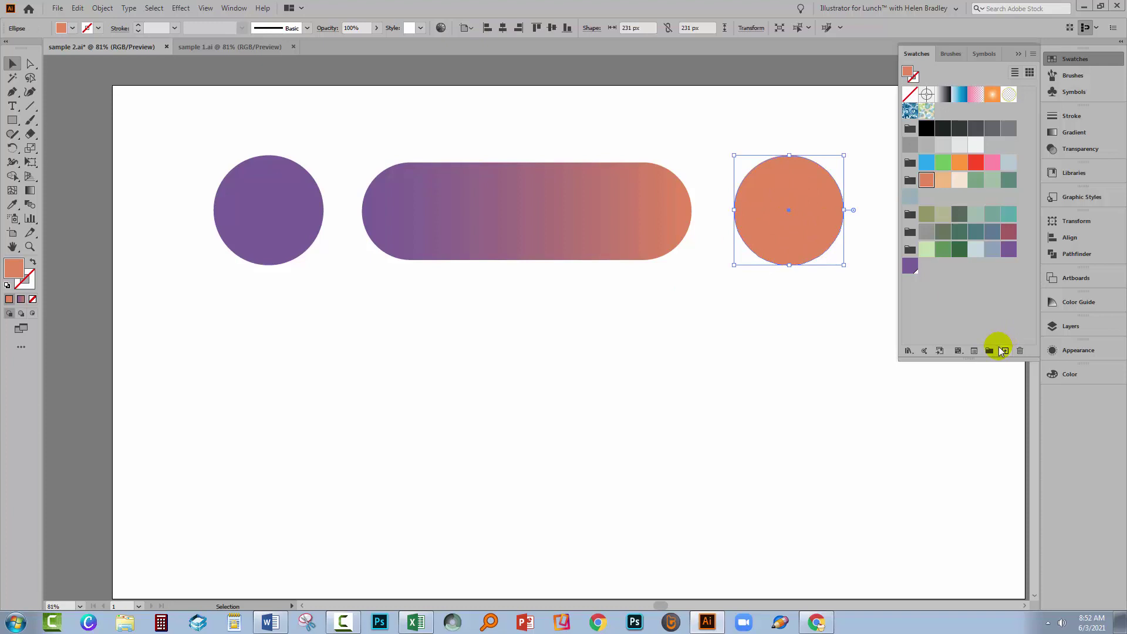
left_click(1005, 351)
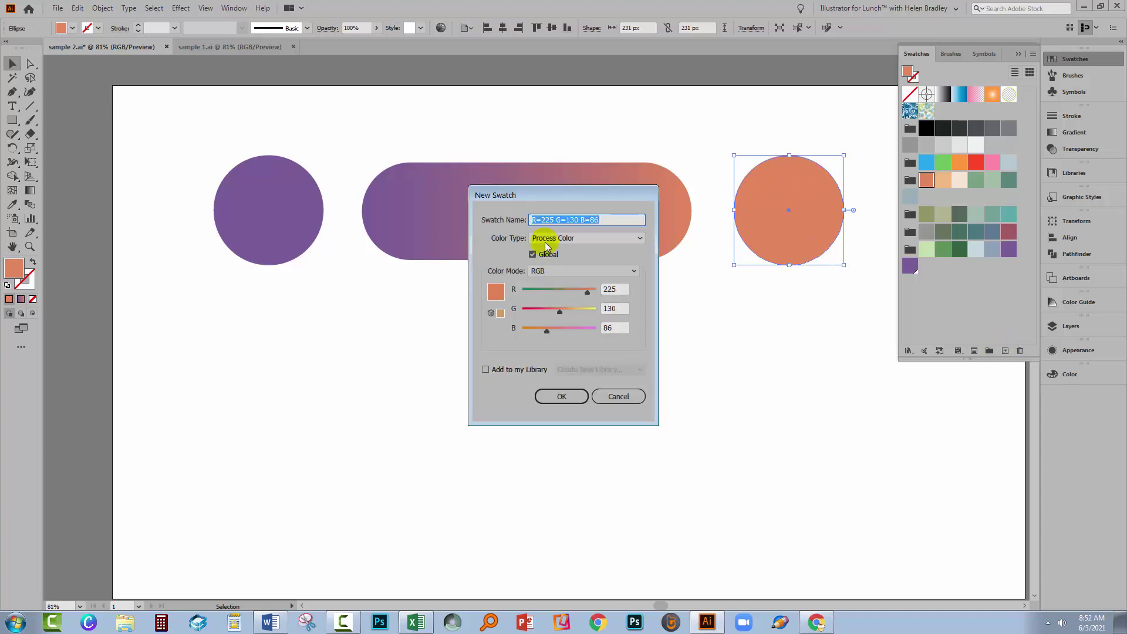
left_click(561, 397)
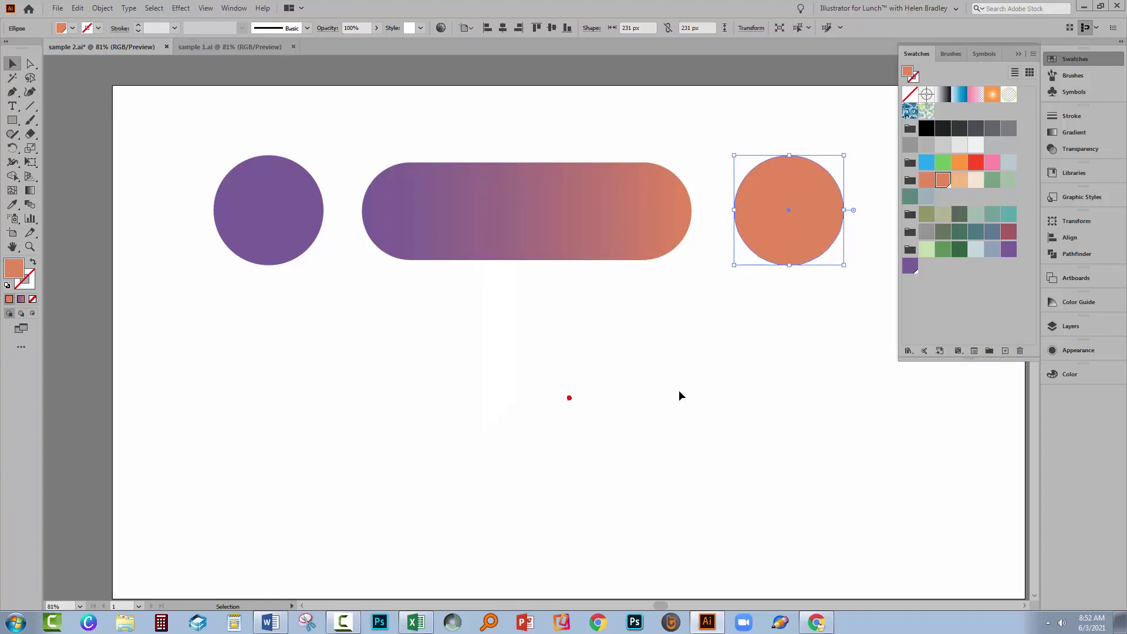
Assign the orange global swatch R=225 G=130 B=86 to the pill gradient's right stop.
left_click(649, 215)
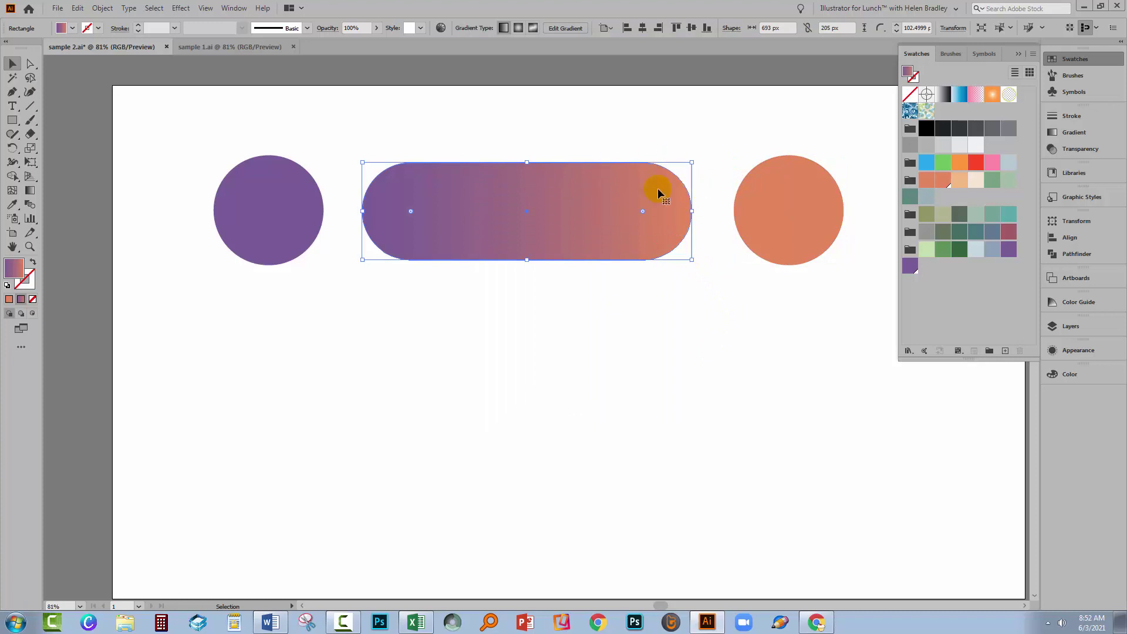
left_click(1077, 131)
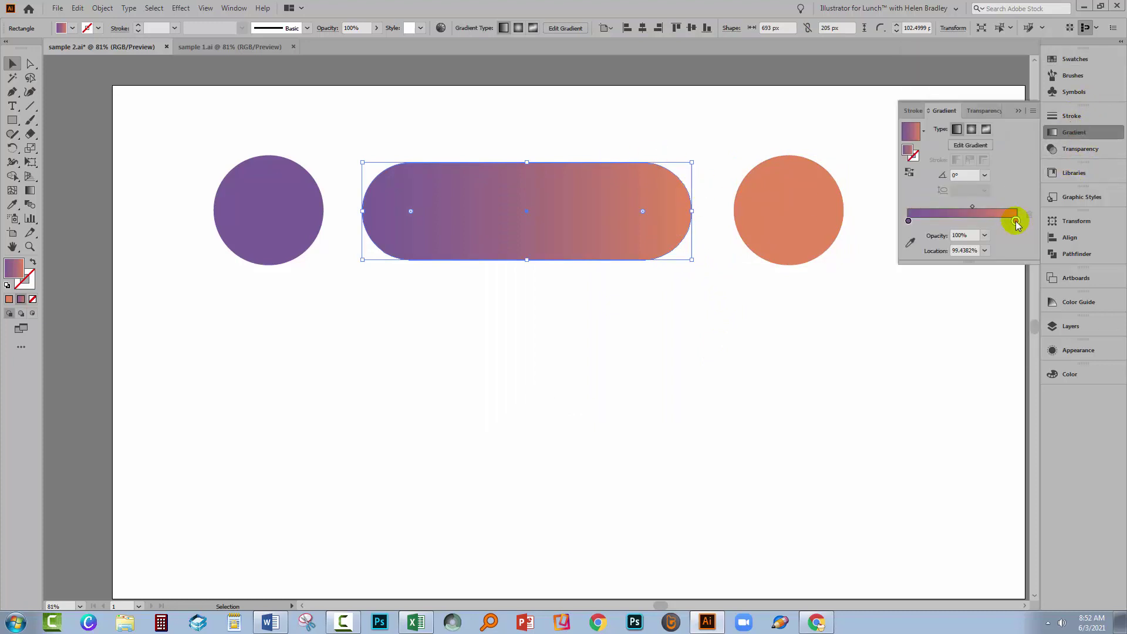
double_click(1016, 222)
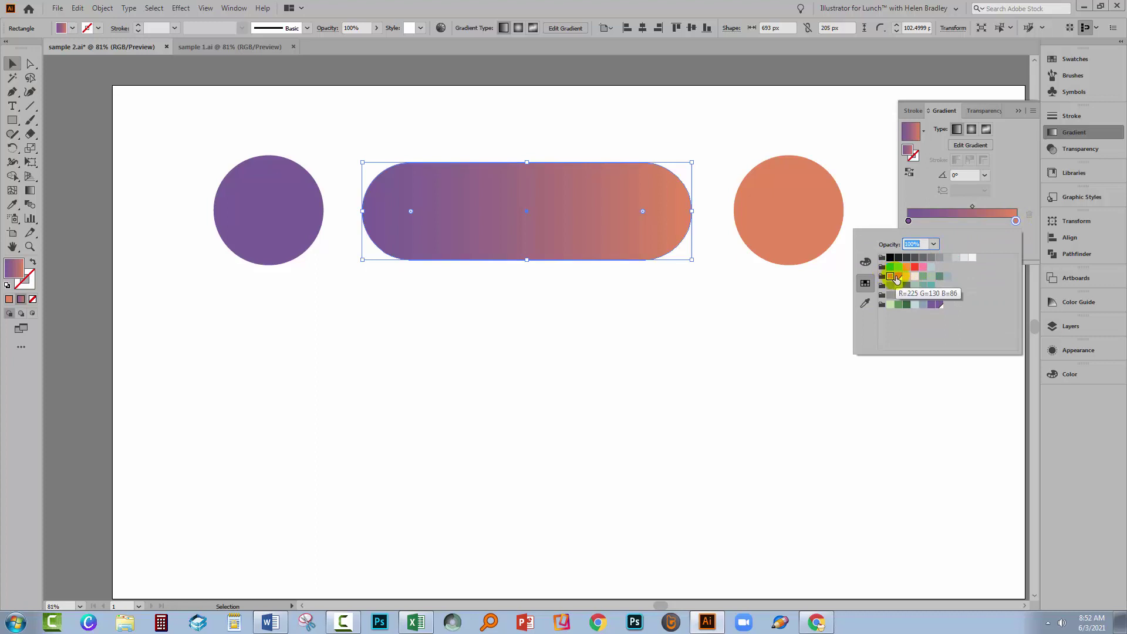
left_click(899, 279)
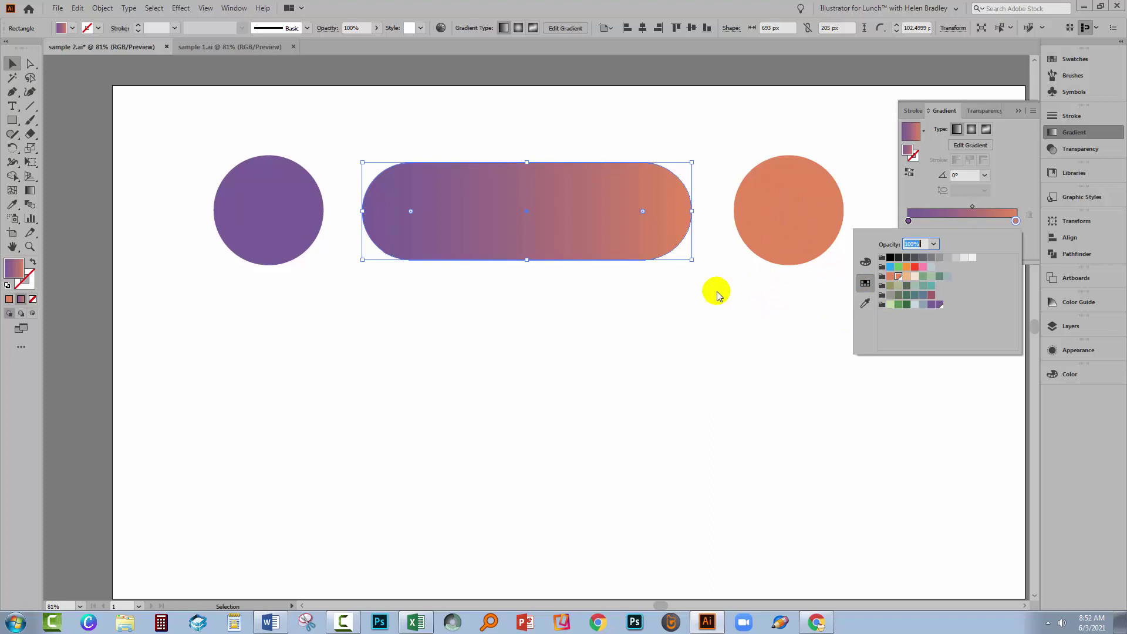
left_click(710, 315)
left_click(705, 337)
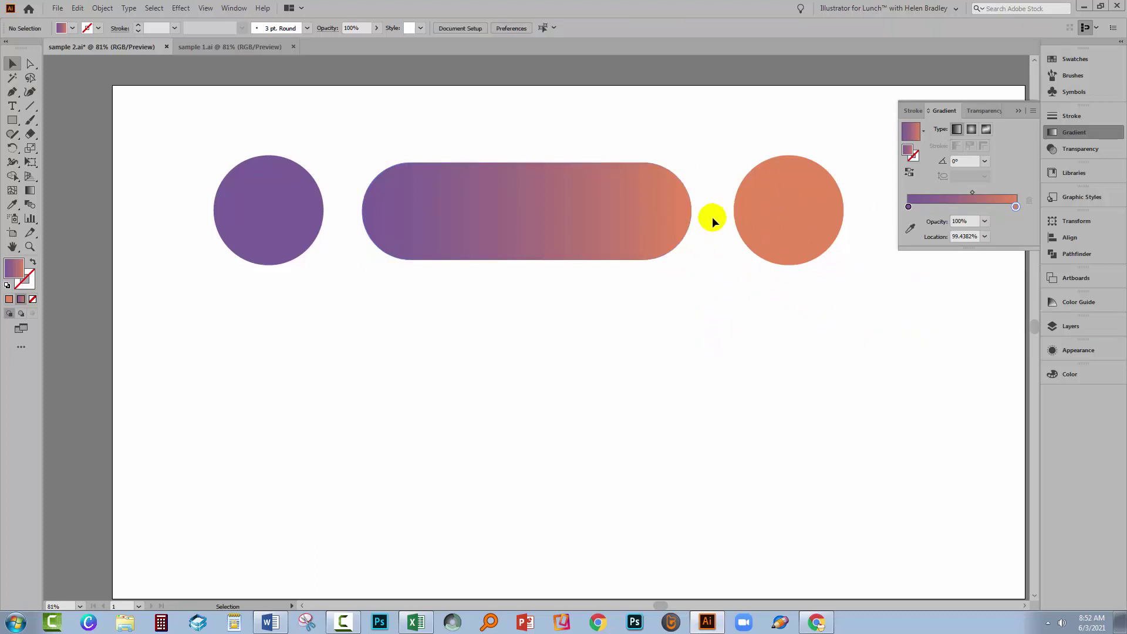
left_click(1072, 59)
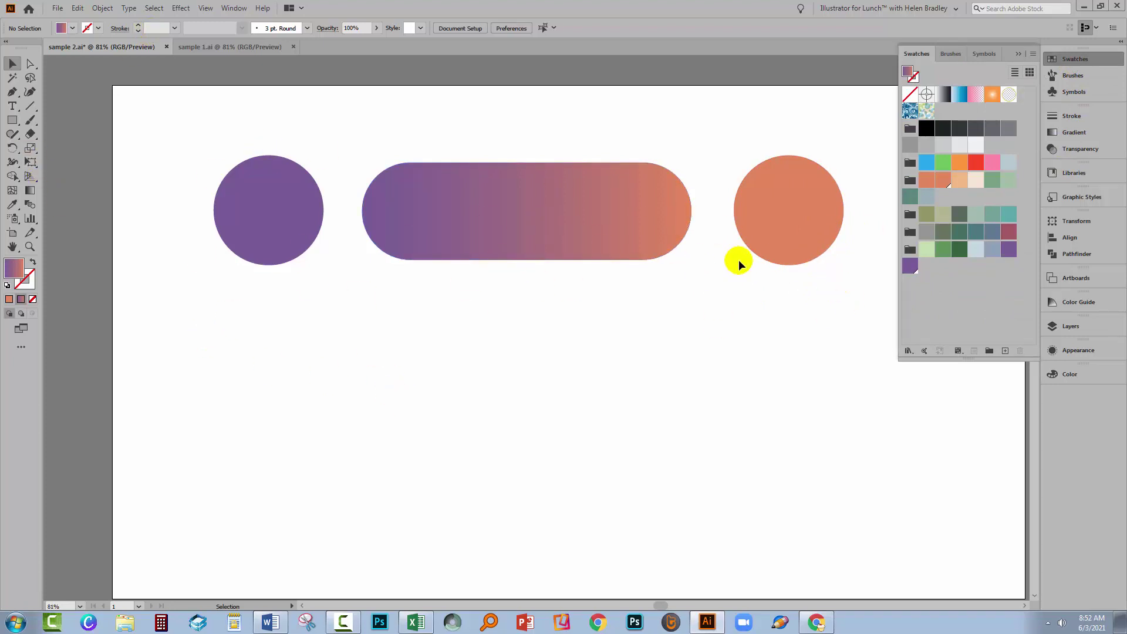
Edit the orange global swatch to R=225 G=69 B=86 with Preview on.
left_click(665, 346)
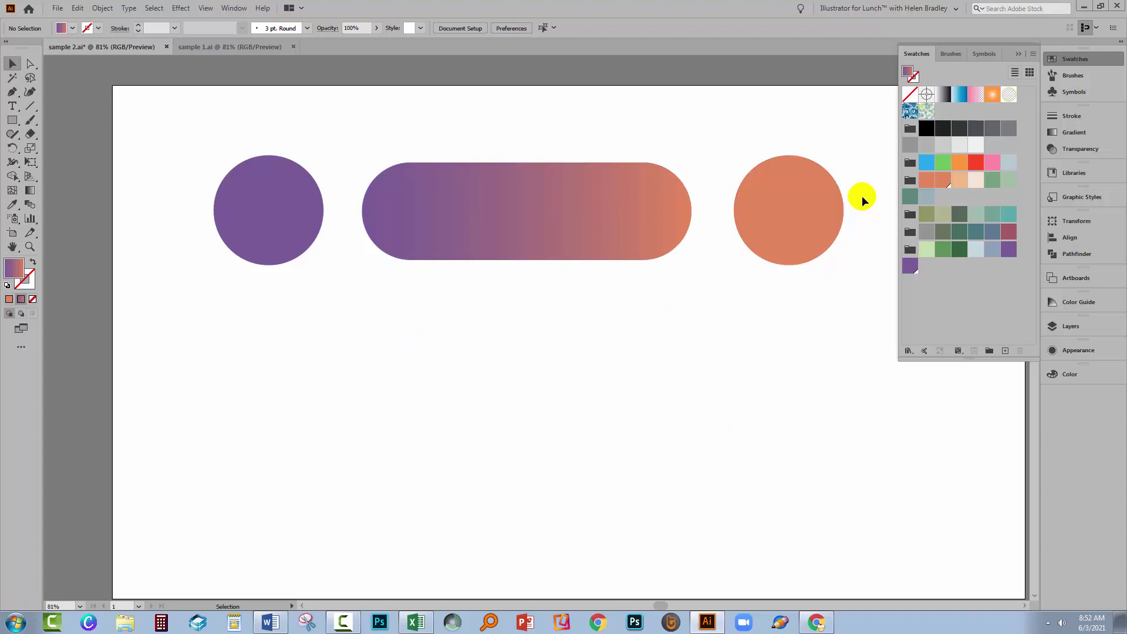
double_click(943, 180)
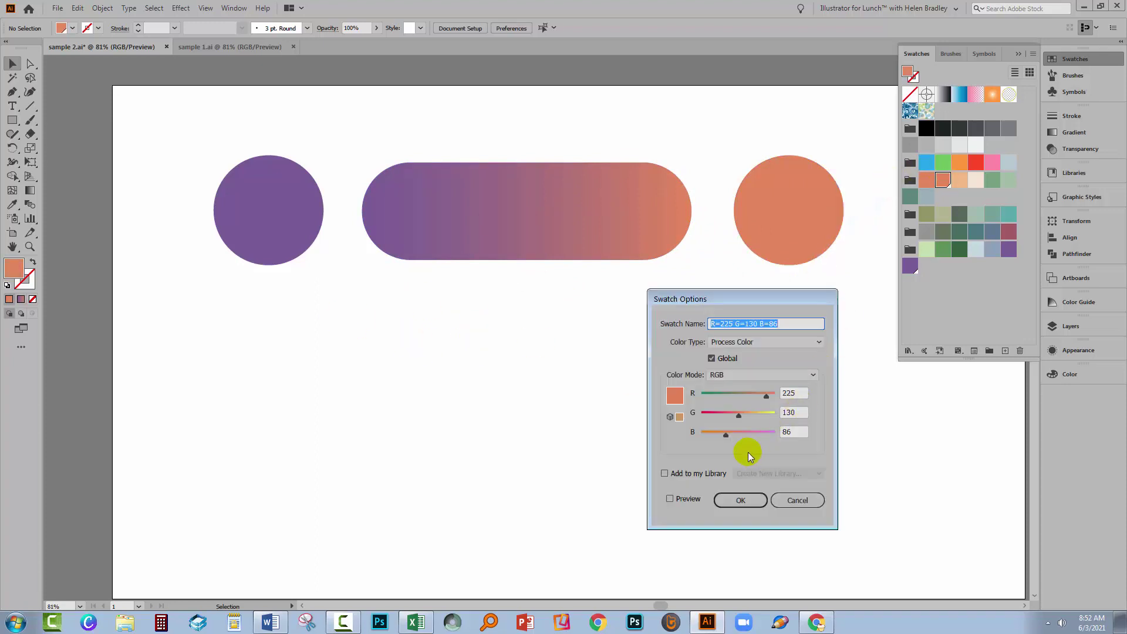
left_click(694, 501)
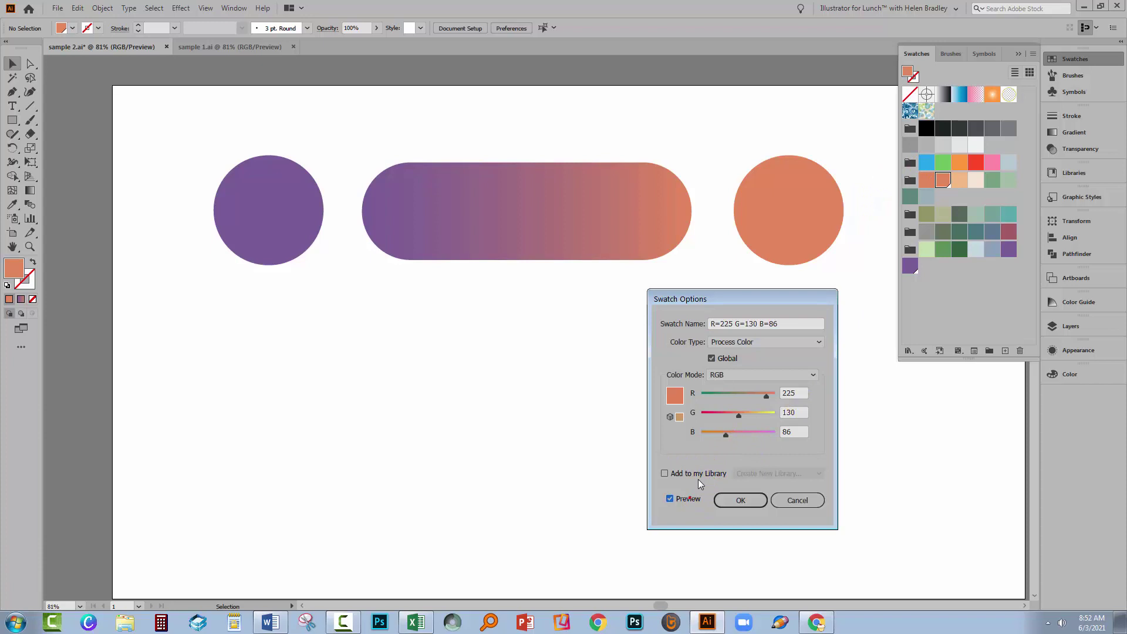
left_click_drag(742, 413, 720, 415)
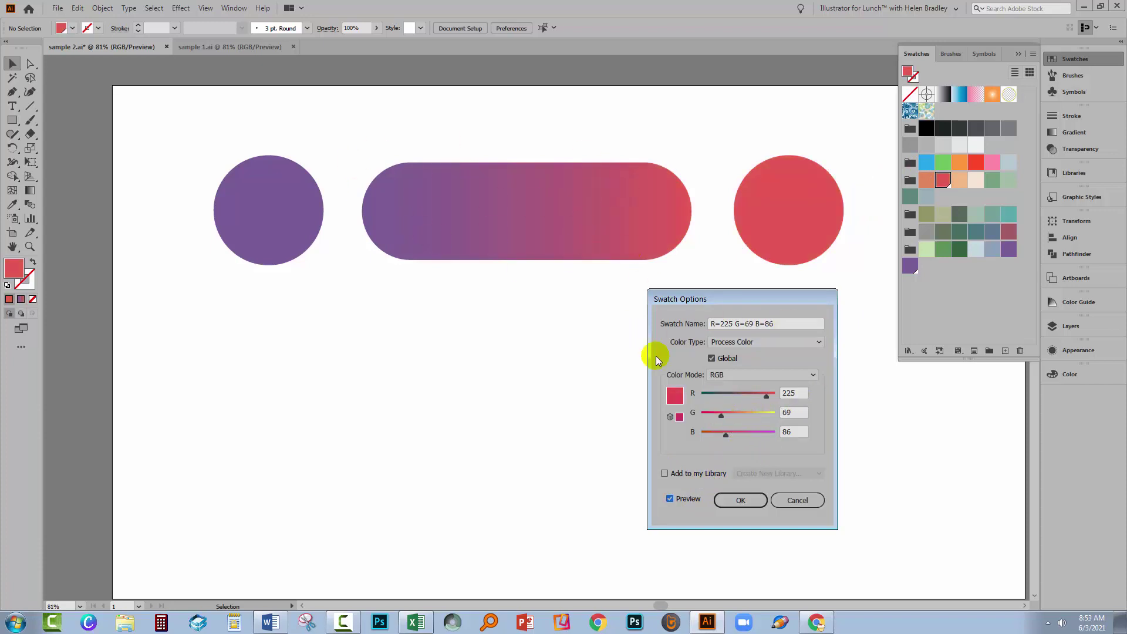
left_click(740, 500)
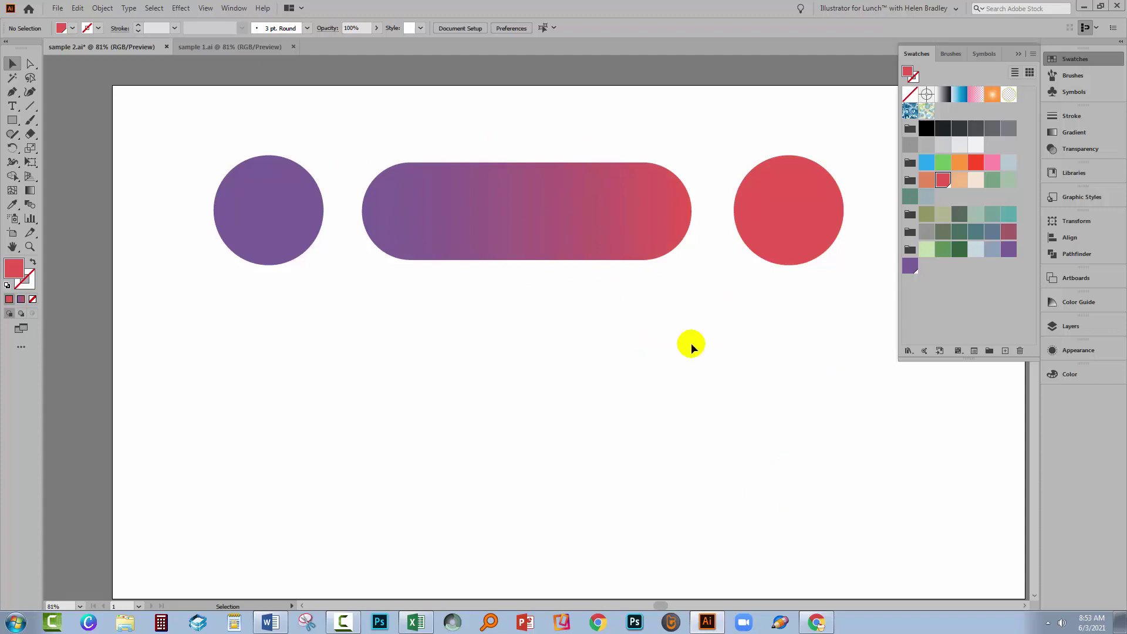
Switch to sample 1.ai and drag-select both circles and the gradient pill together.
left_click(202, 50)
left_click(502, 281)
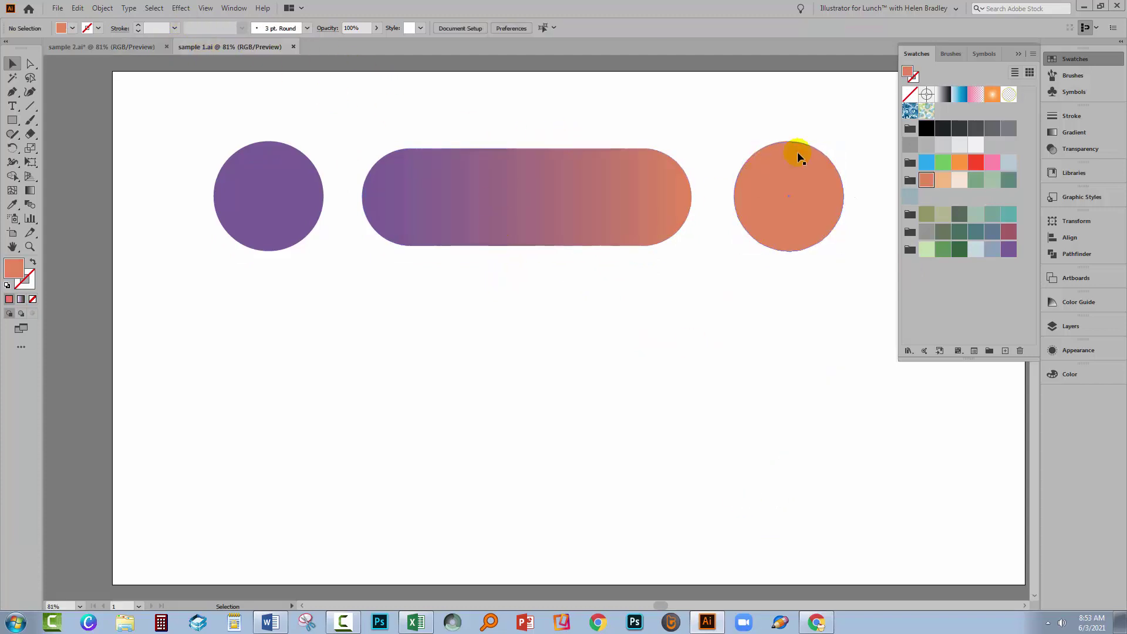
left_click(264, 208)
left_click(286, 196)
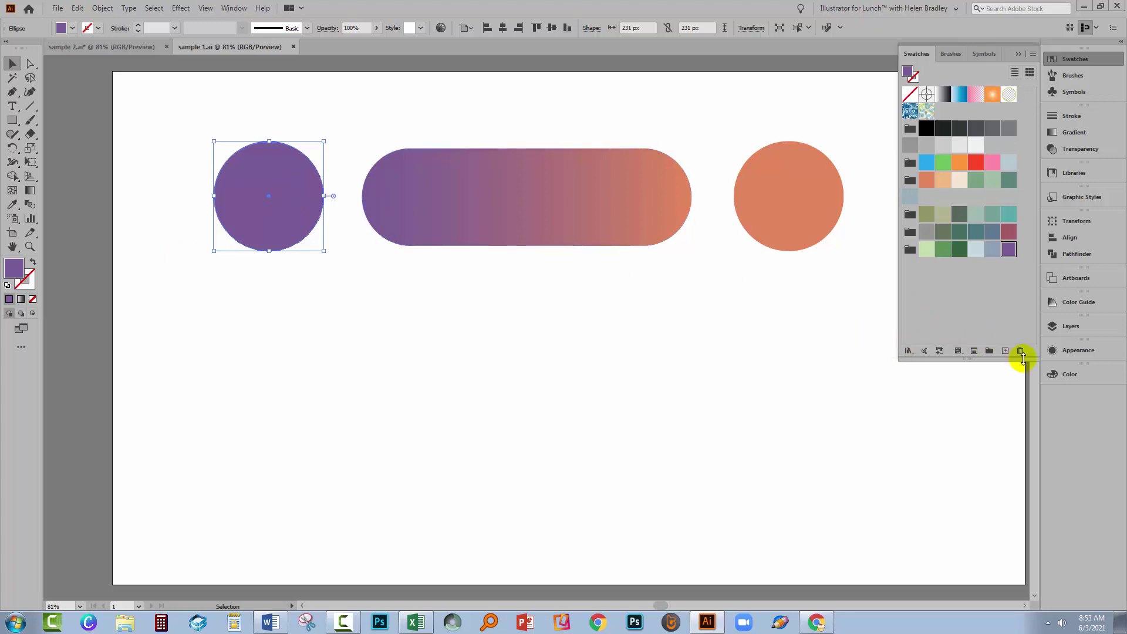
left_click(855, 372)
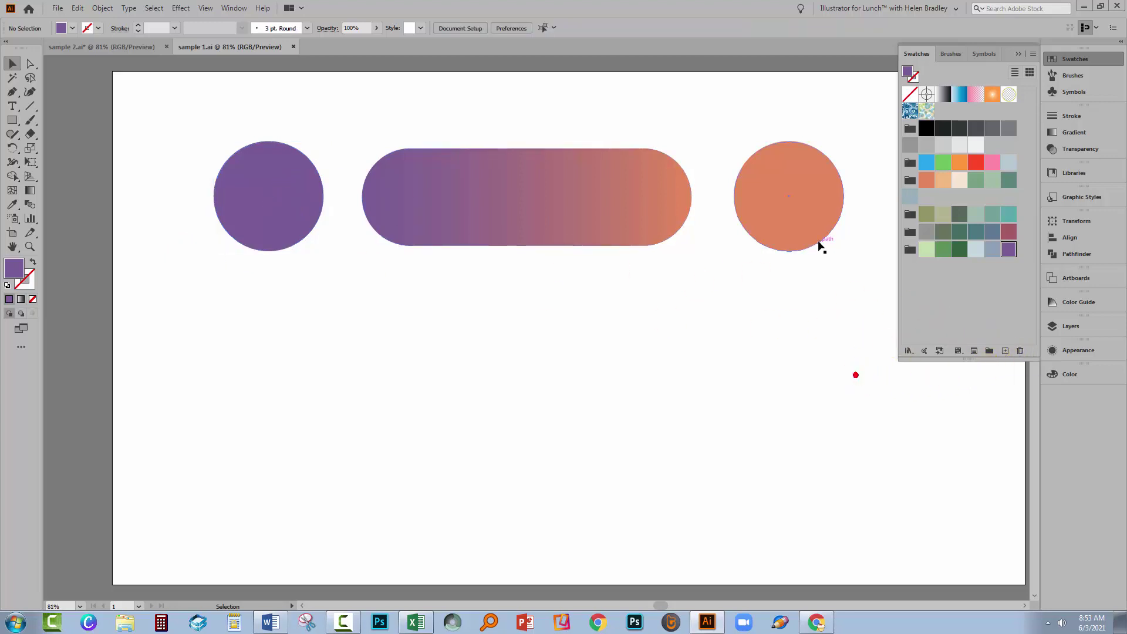
left_click(806, 304)
left_click_drag(205, 112, 874, 264)
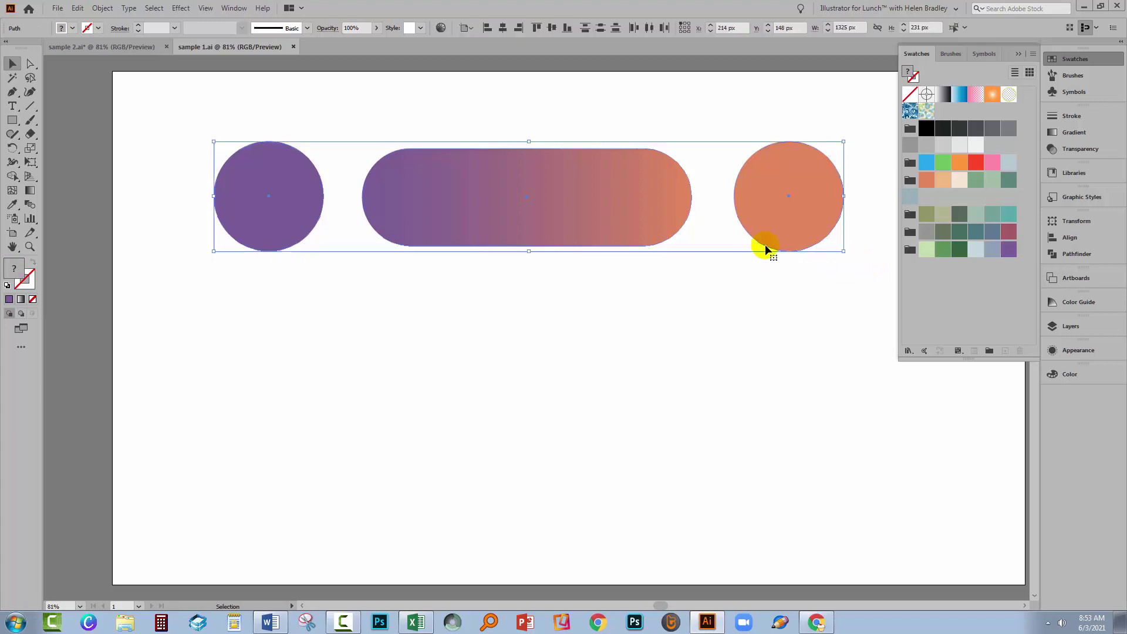
Create Color Group 1 from the selected artwork, converting its purple and orange to global swatches.
left_click(989, 351)
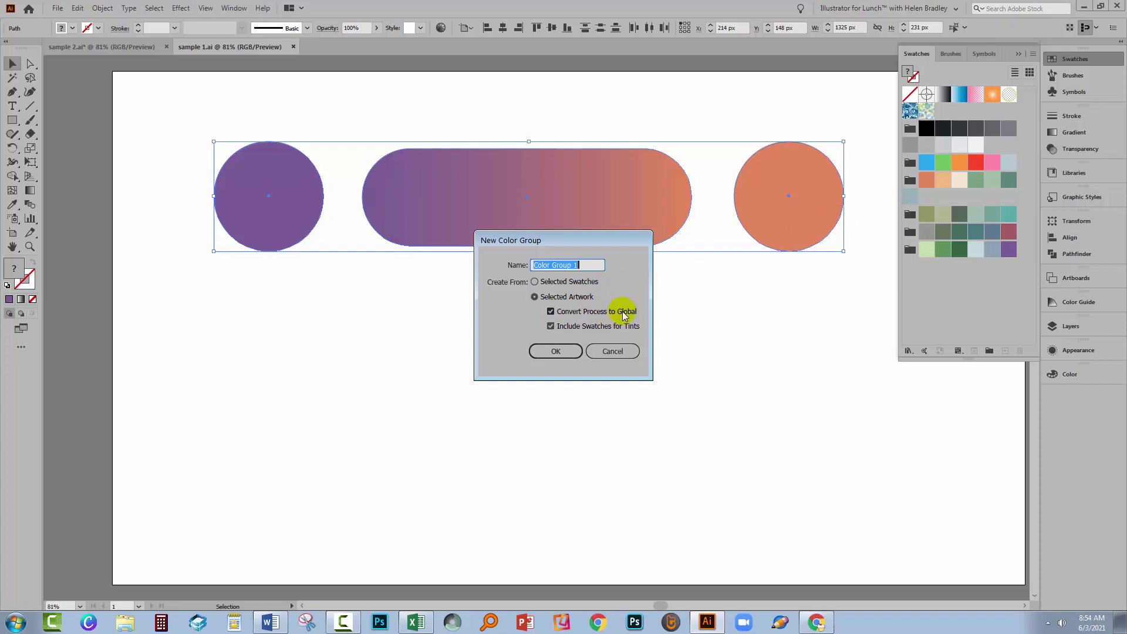
left_click(556, 351)
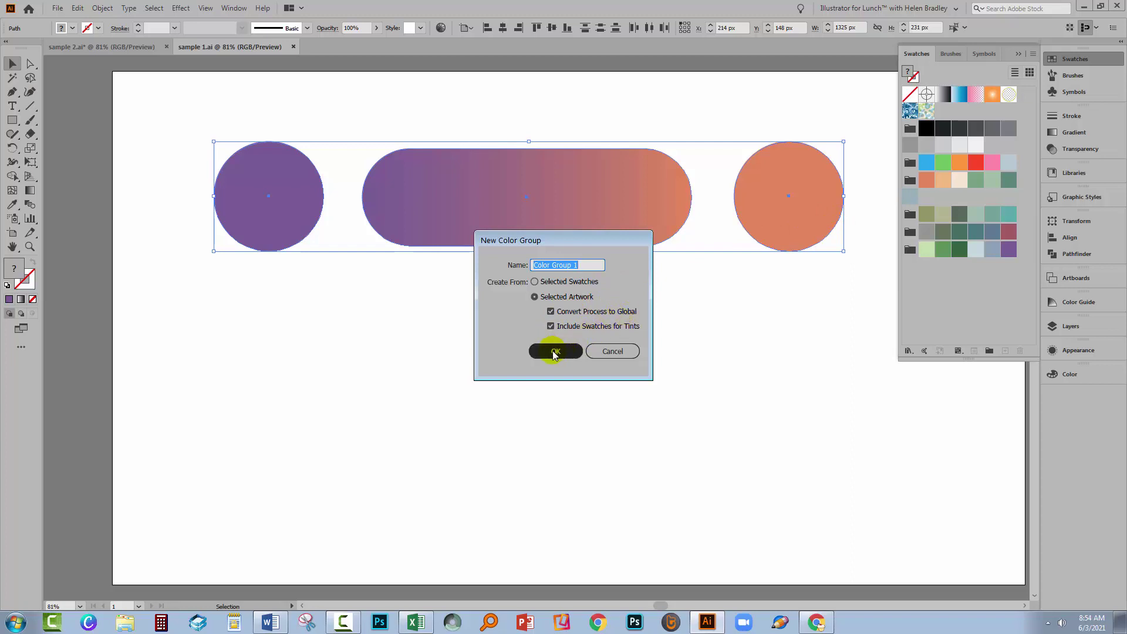
left_click(555, 351)
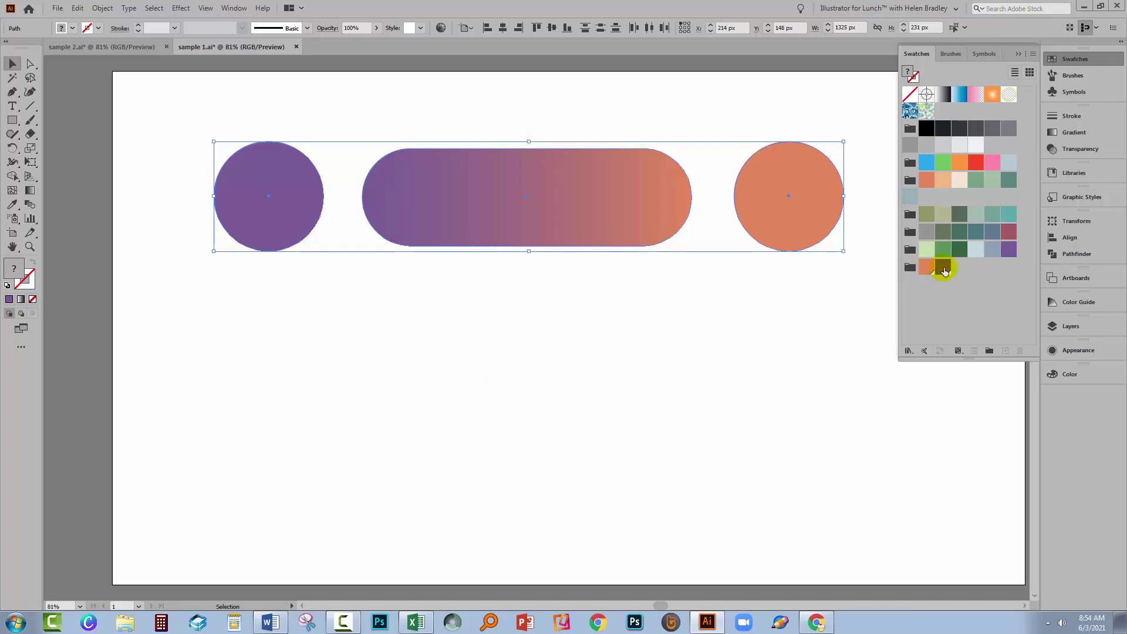
left_click_drag(933, 271, 943, 104)
left_click(749, 326)
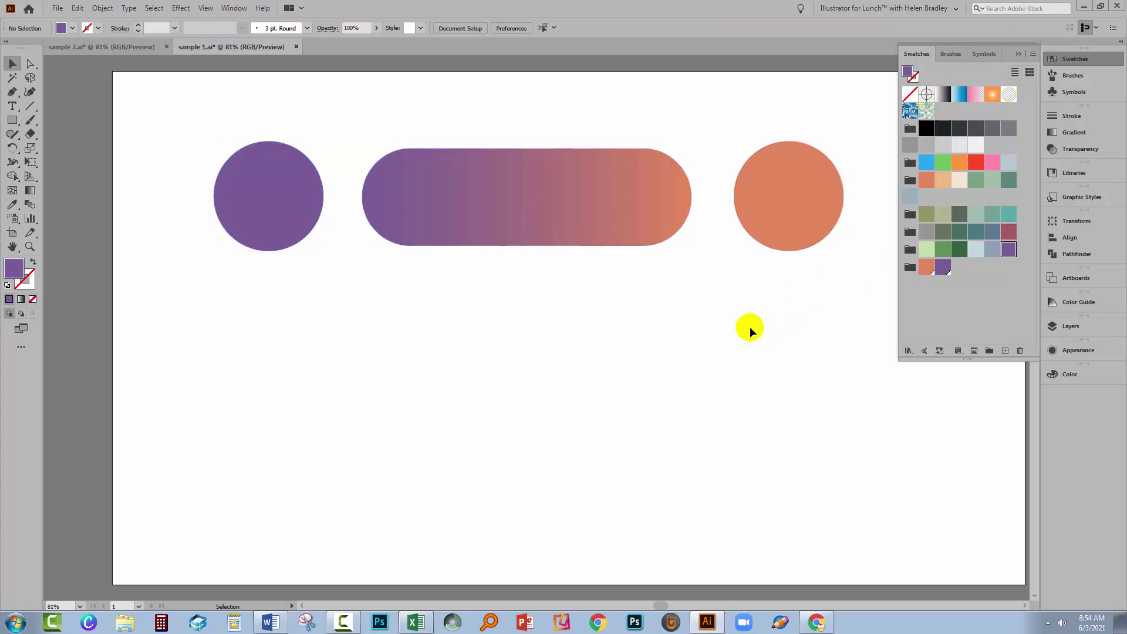
left_click(614, 219)
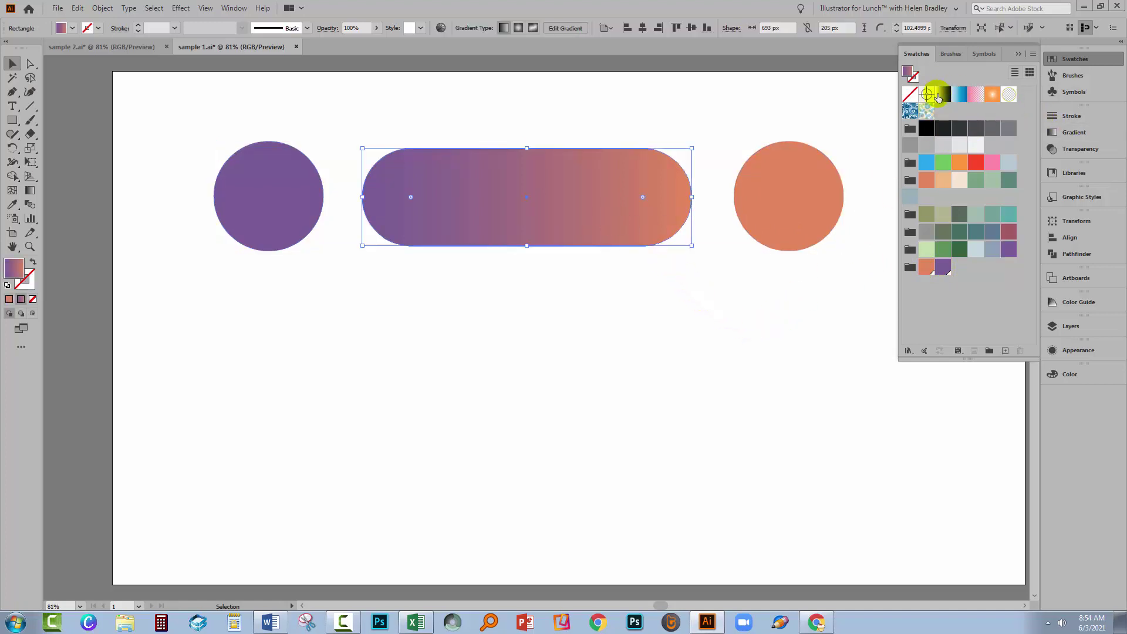
left_click(805, 209)
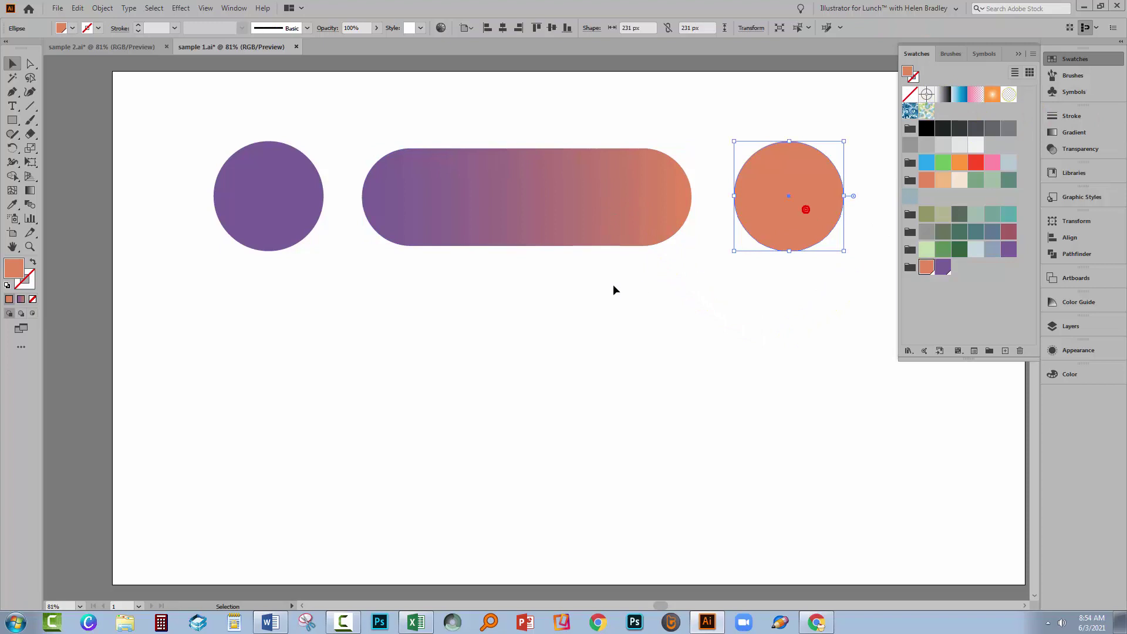
left_click(263, 213)
left_click(429, 339)
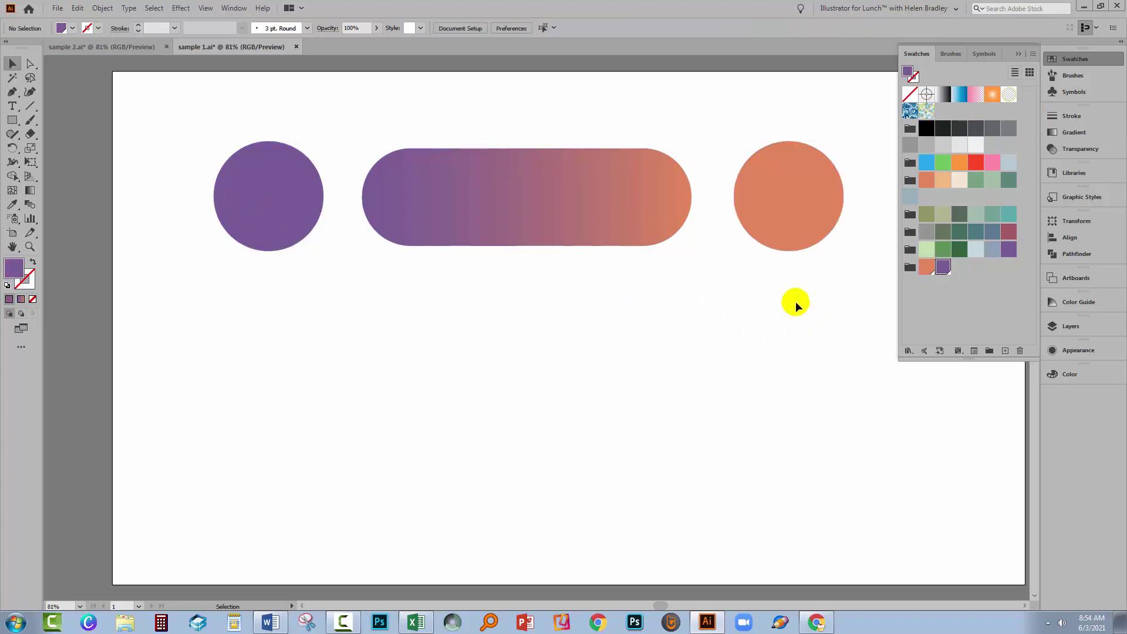
double_click(942, 267)
left_click(669, 499)
left_click_drag(738, 397, 760, 396)
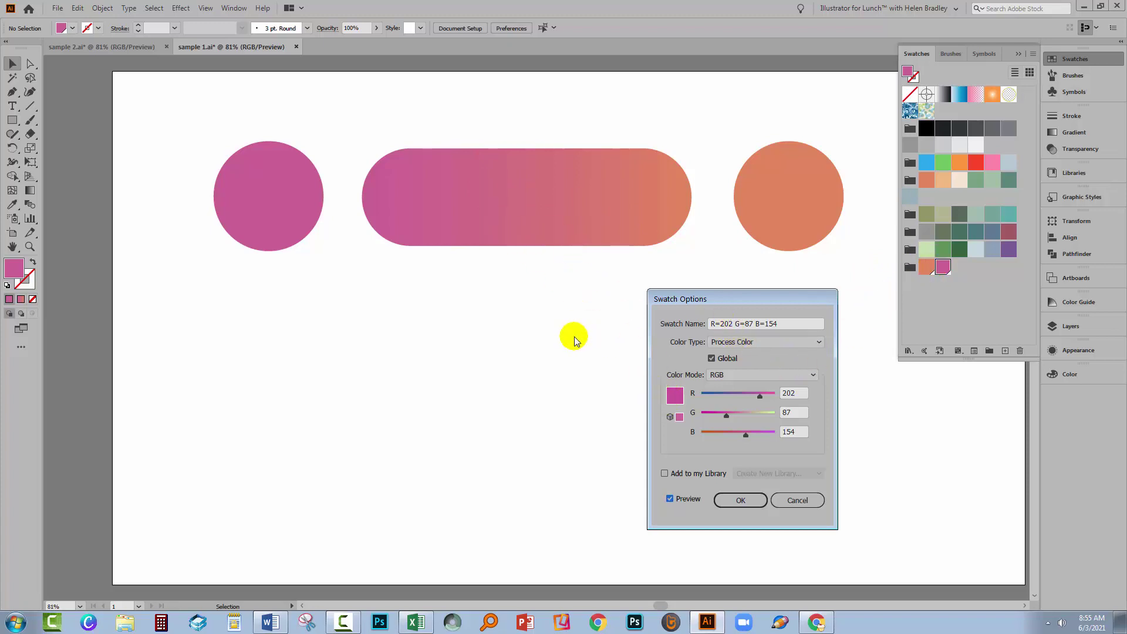
left_click(788, 496)
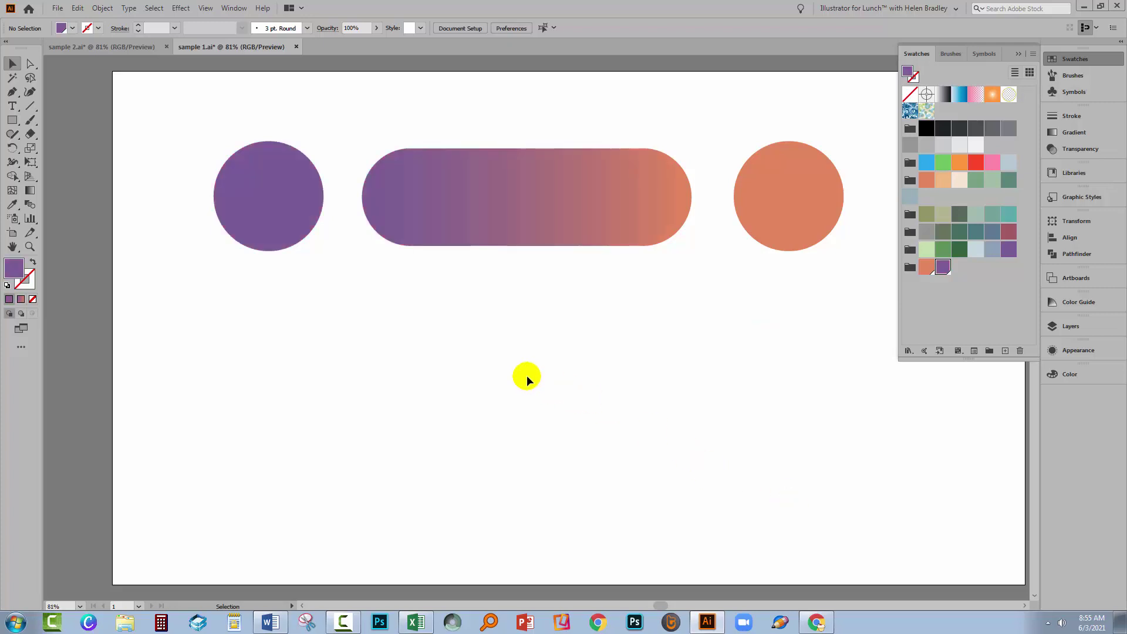
Save the pill's purple-to-orange fill as 'New Gradient Swatch', then clear the selection.
left_click(537, 230)
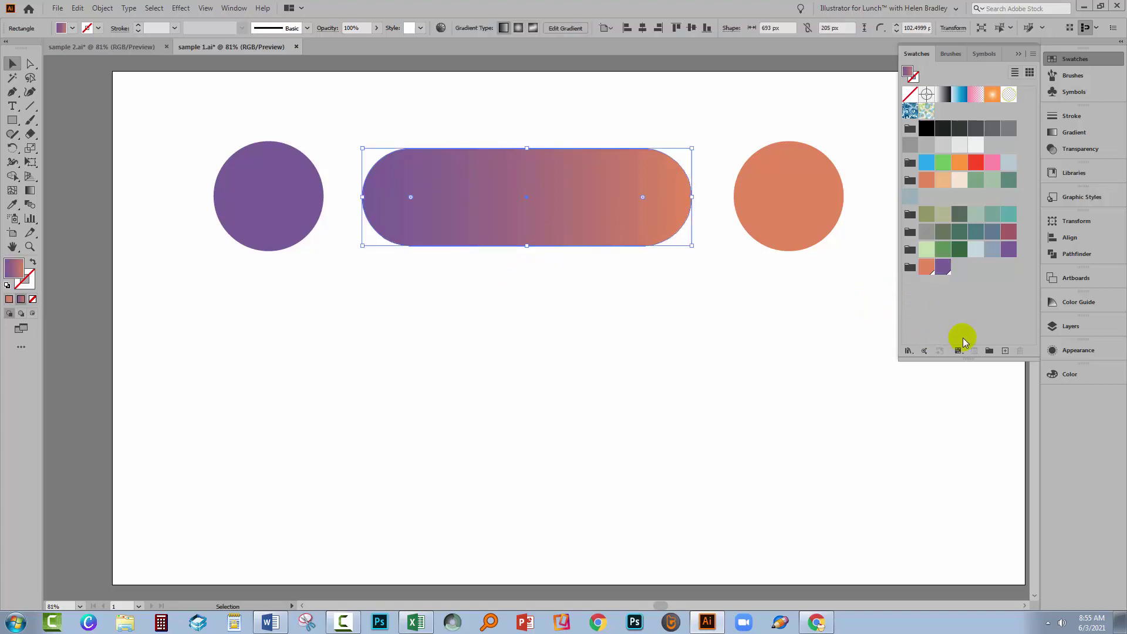
left_click(1005, 350)
left_click(585, 323)
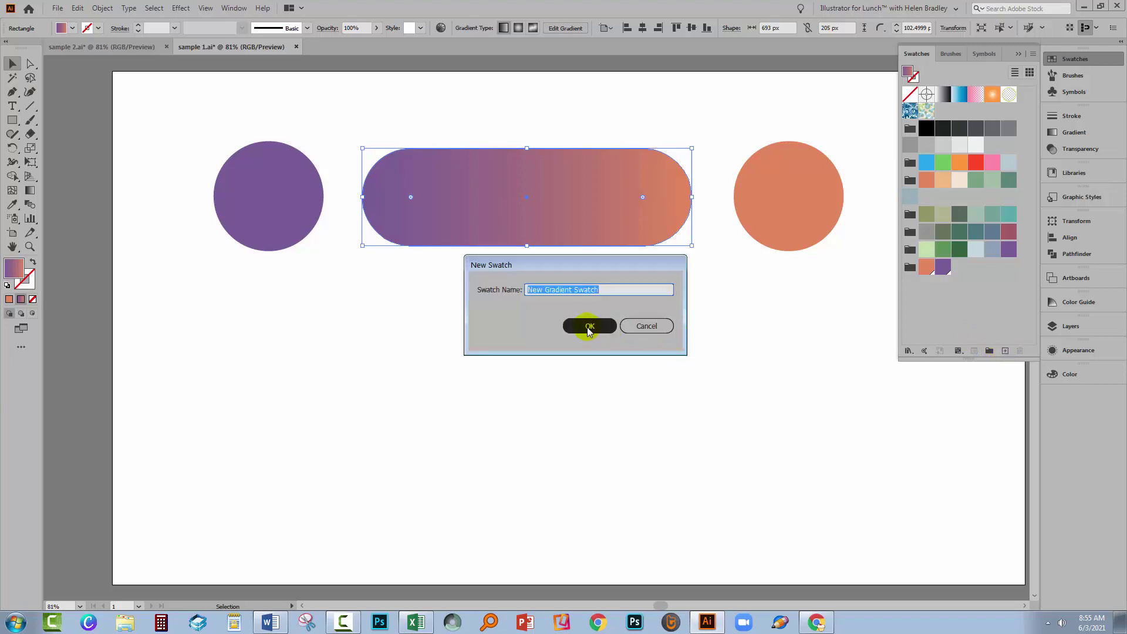
key("ctrl+shift+a")
left_click(910, 306)
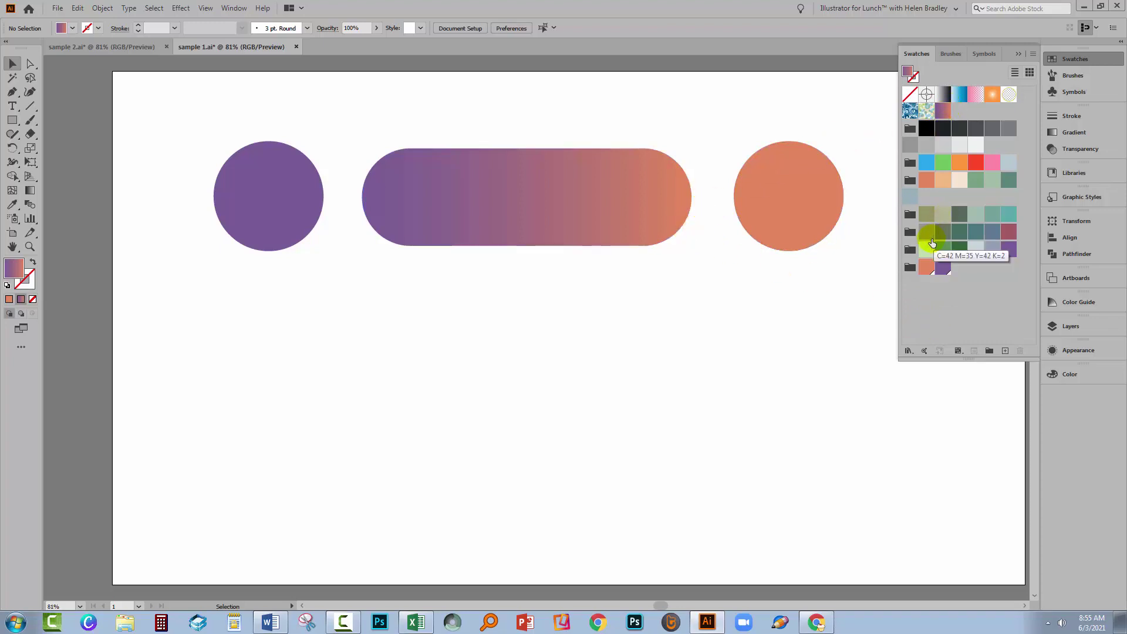
Raise the orange global swatch's blue value from 86 to 205 with Preview on, making it pink.
double_click(926, 268)
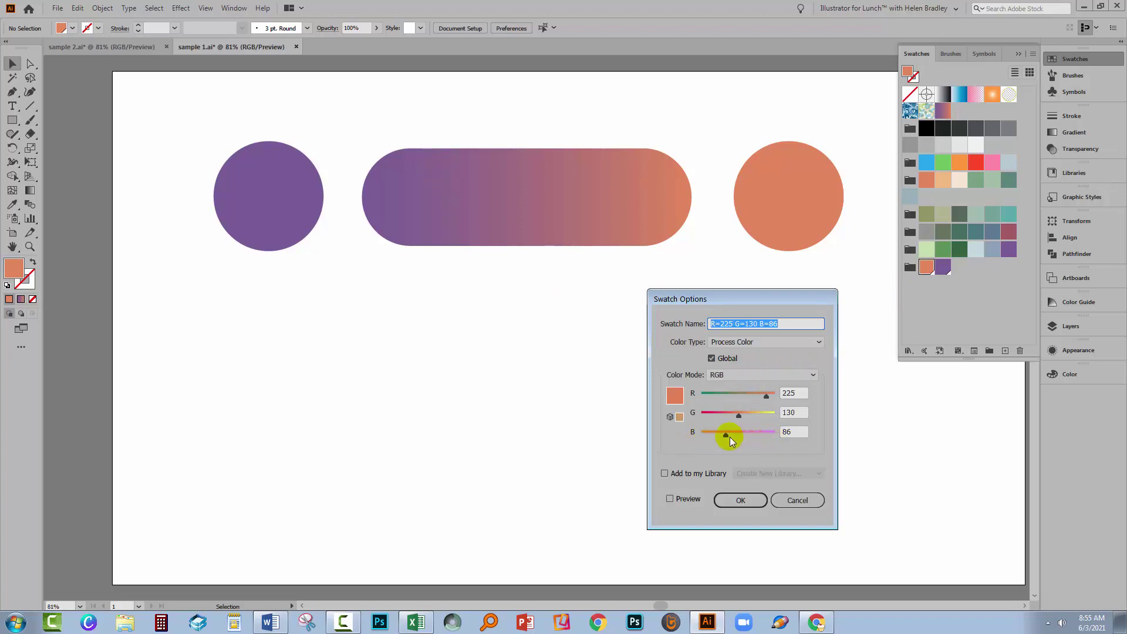
left_click(670, 498)
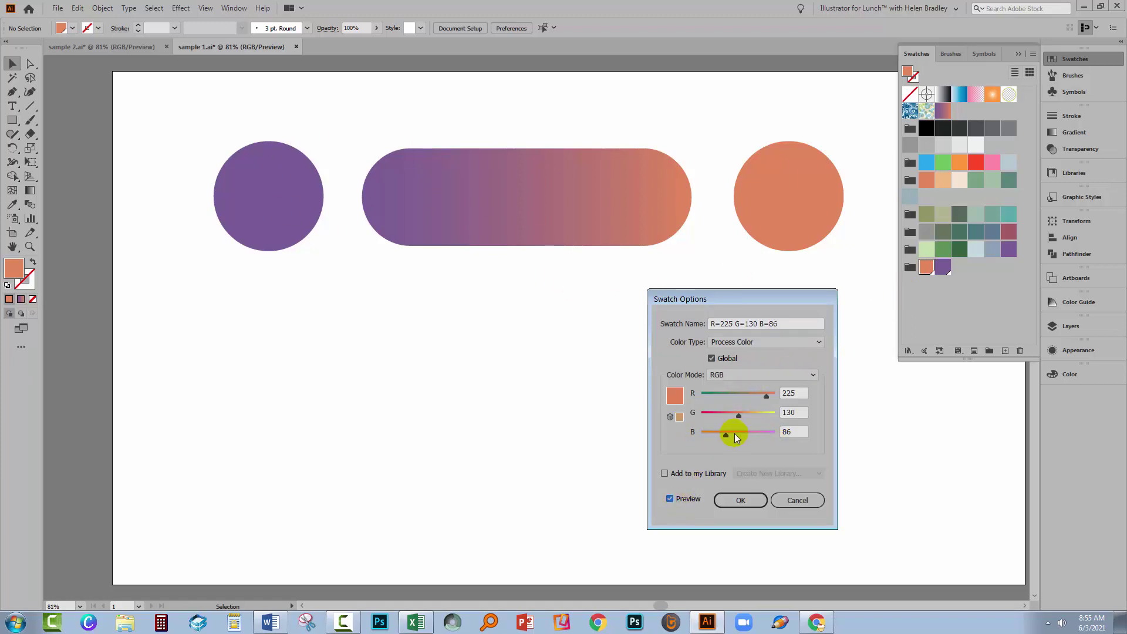
left_click_drag(727, 433, 760, 431)
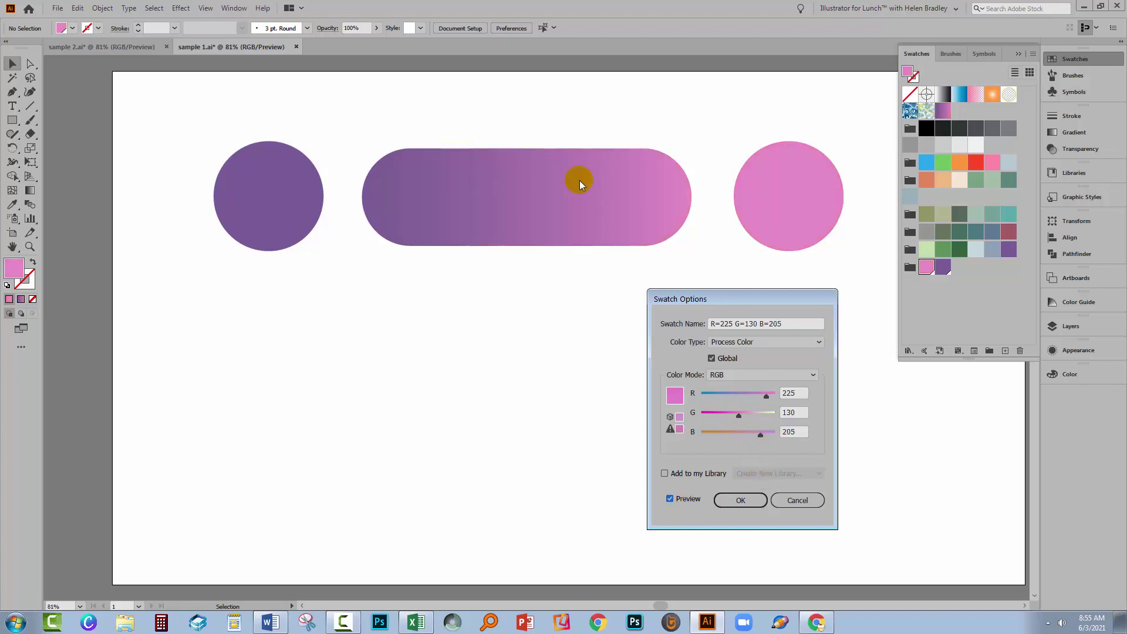
left_click(745, 499)
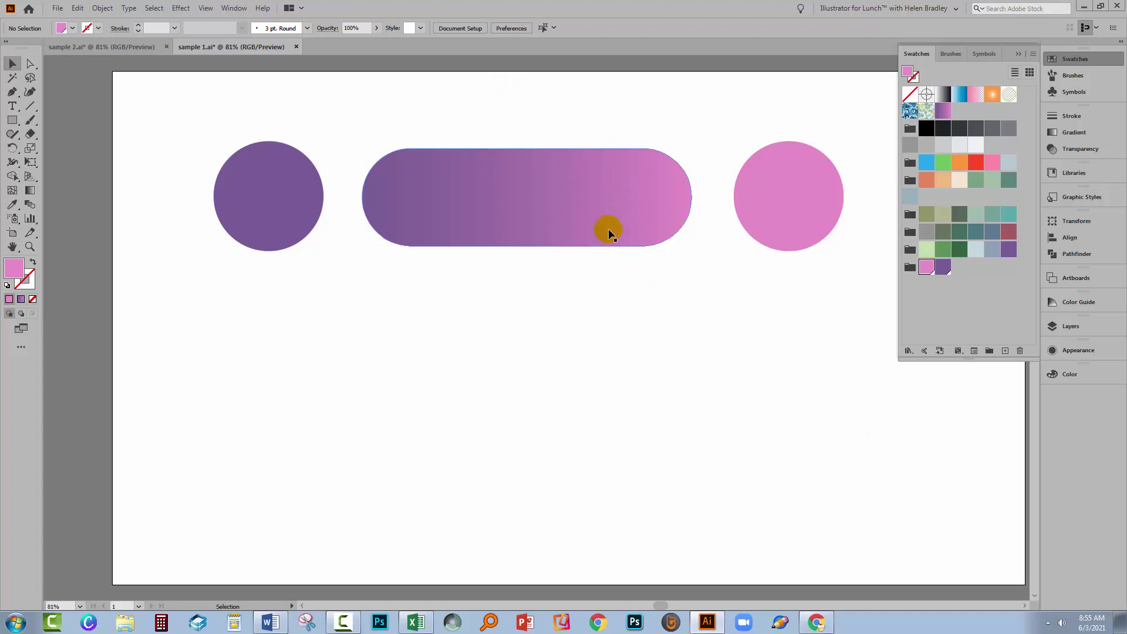
Collapse the Swatches panel and marquee-select both circles and the gradient pill.
left_click(1020, 54)
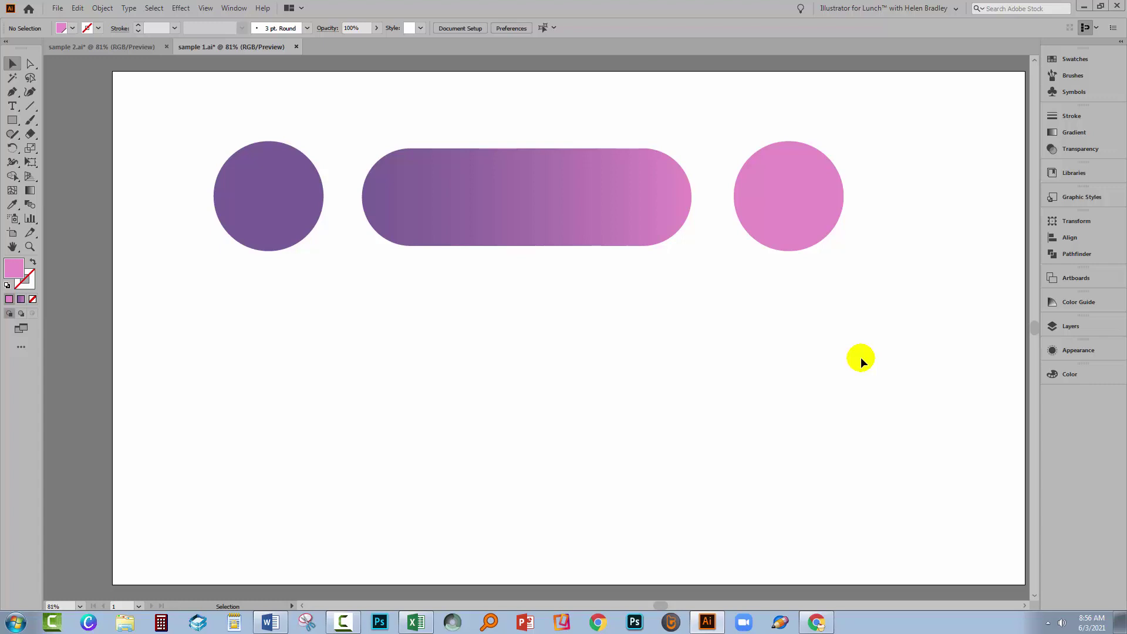
left_click_drag(182, 113, 849, 269)
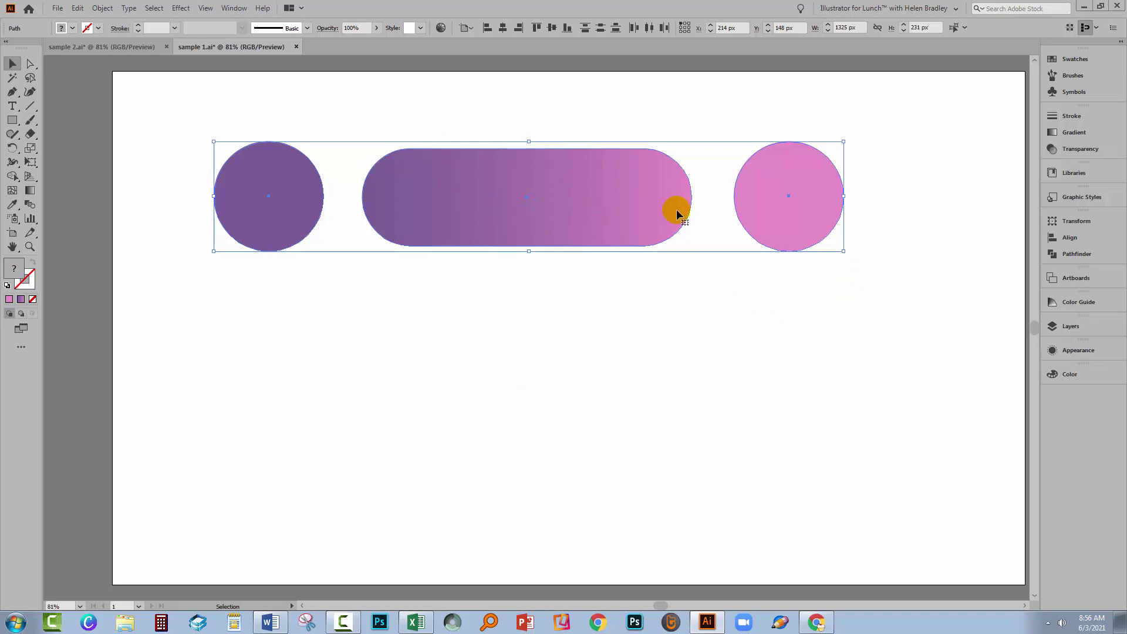
Make Color Group 2 from the selected shapes with Convert Process to Global, then select only the pill.
left_click(1071, 59)
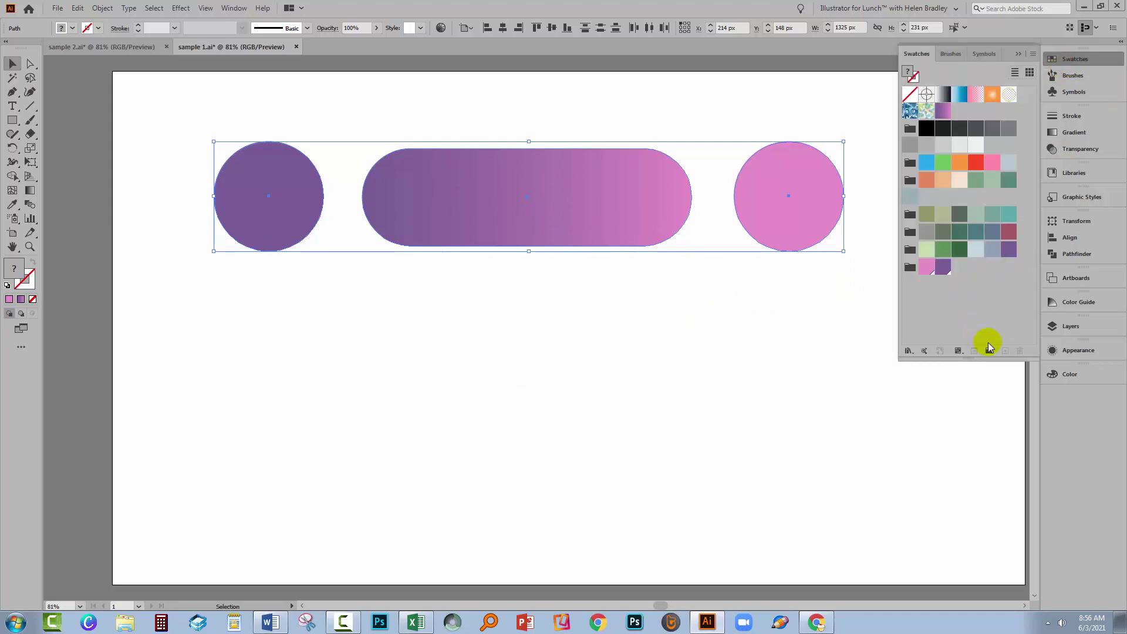
left_click(990, 351)
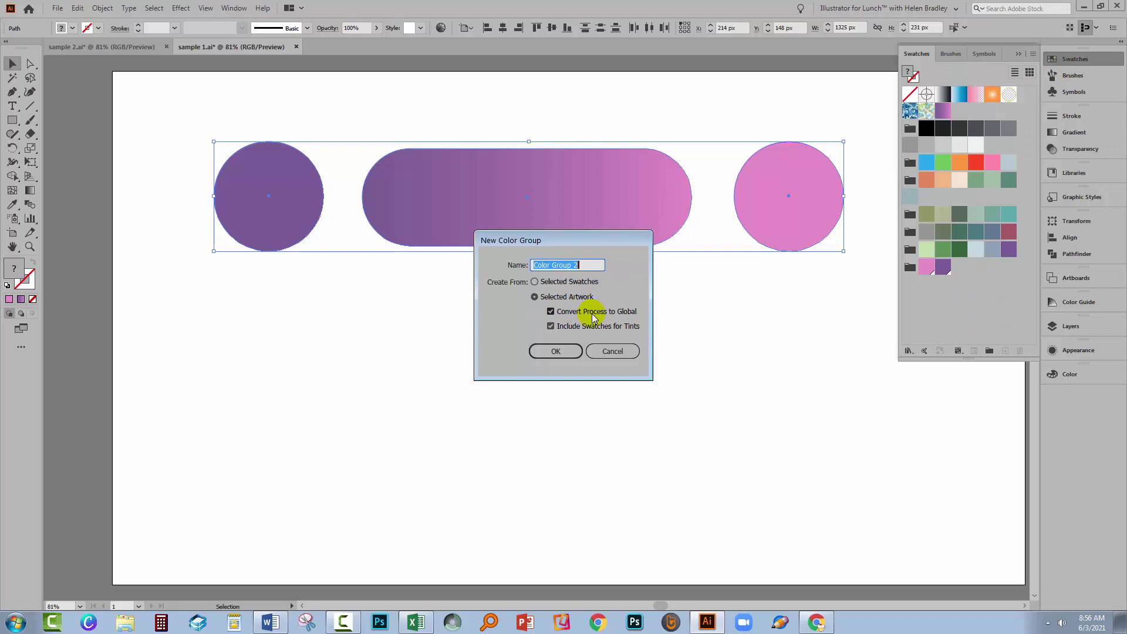
left_click(567, 354)
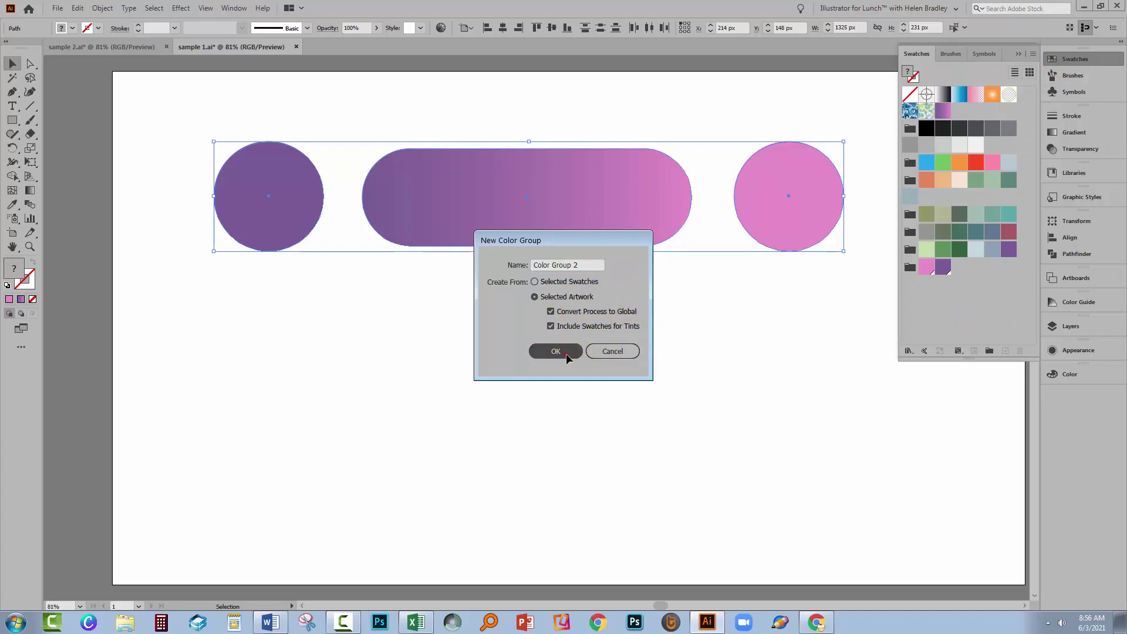
left_click(942, 284)
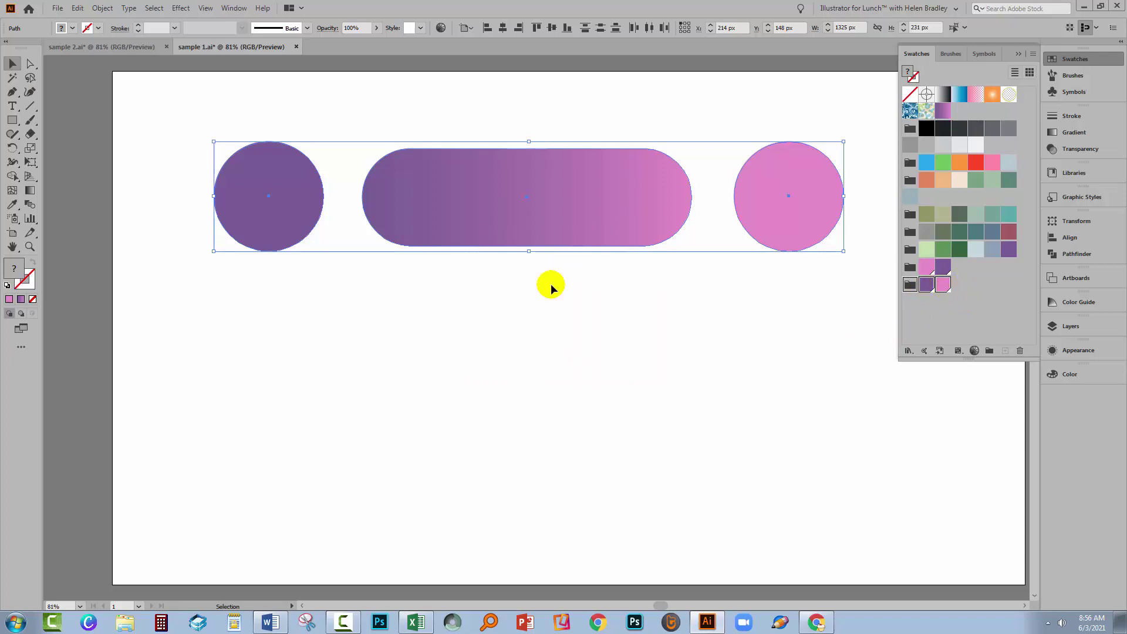
left_click(583, 308)
left_click(563, 222)
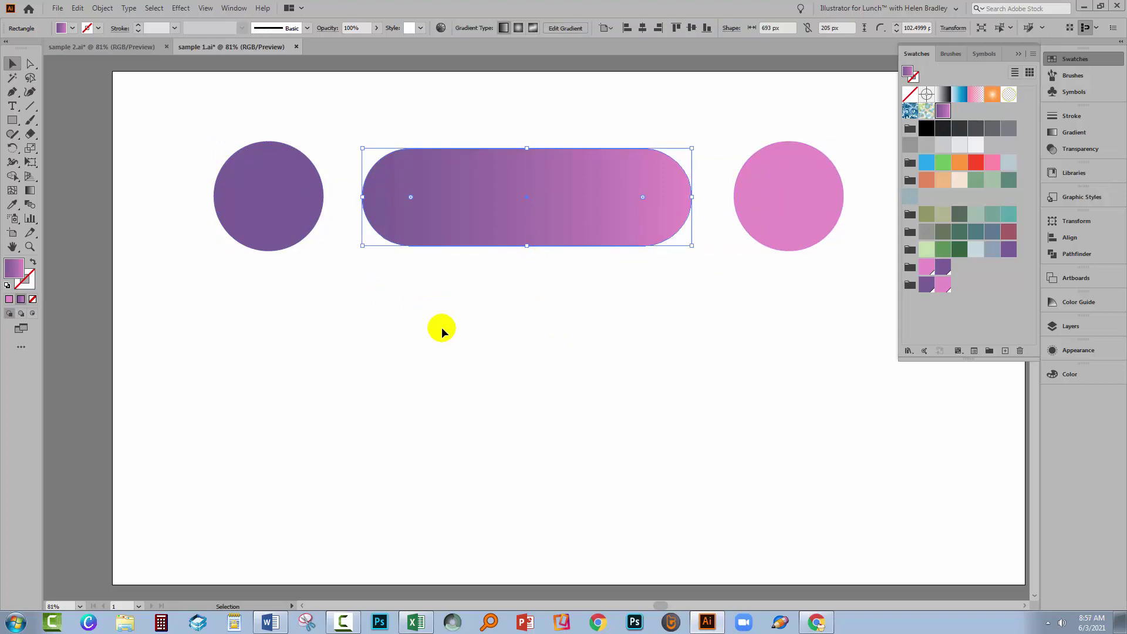
left_click(574, 360)
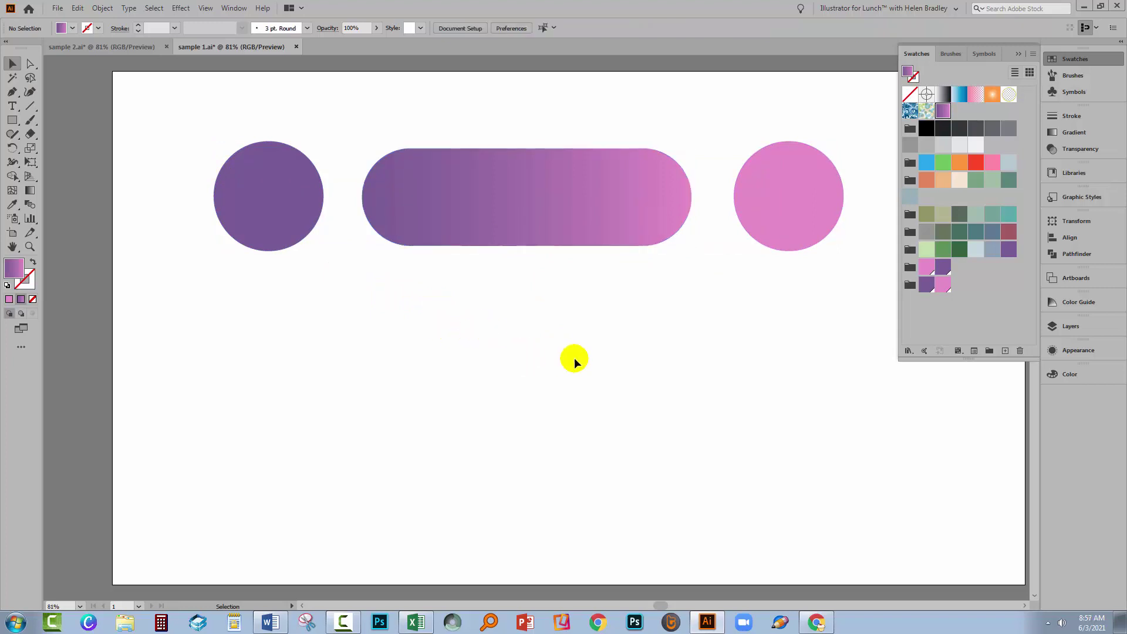